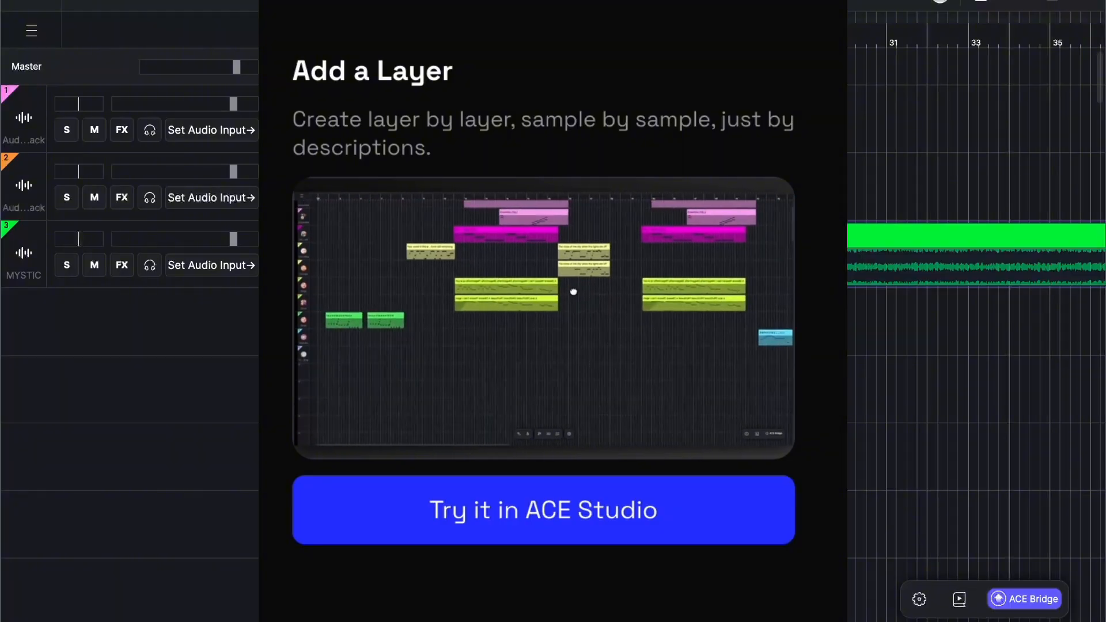
# Select bars 21 to 23 of the MYSTIC clip and view the Add a Layer options for that range.
pyautogui.click(595, 490)
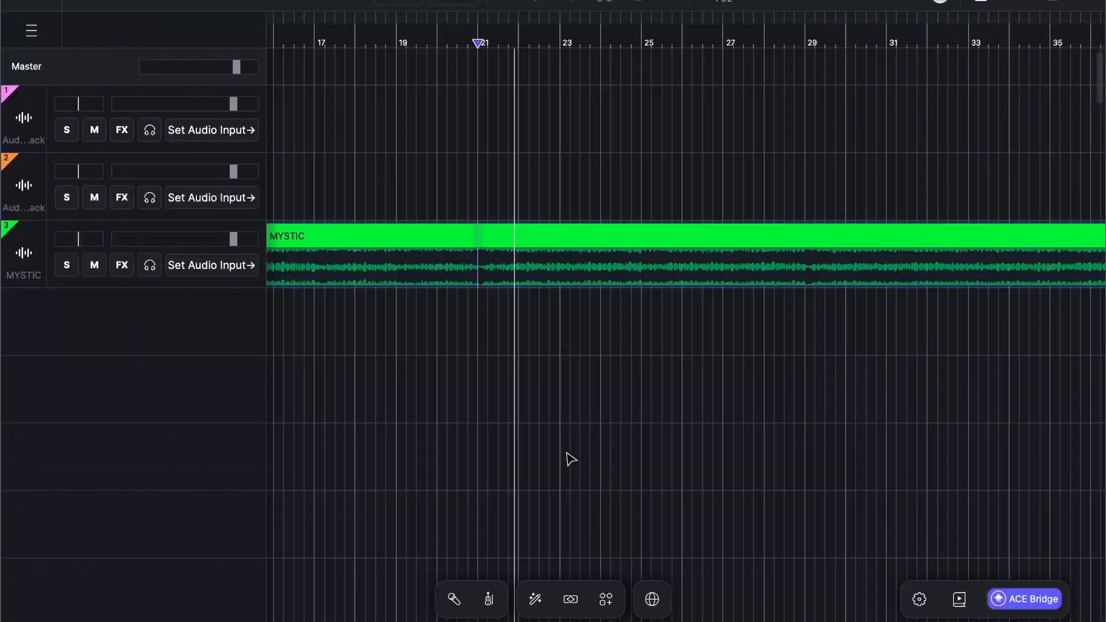
pyautogui.moveTo(478, 254); pyautogui.dragTo(560, 261)
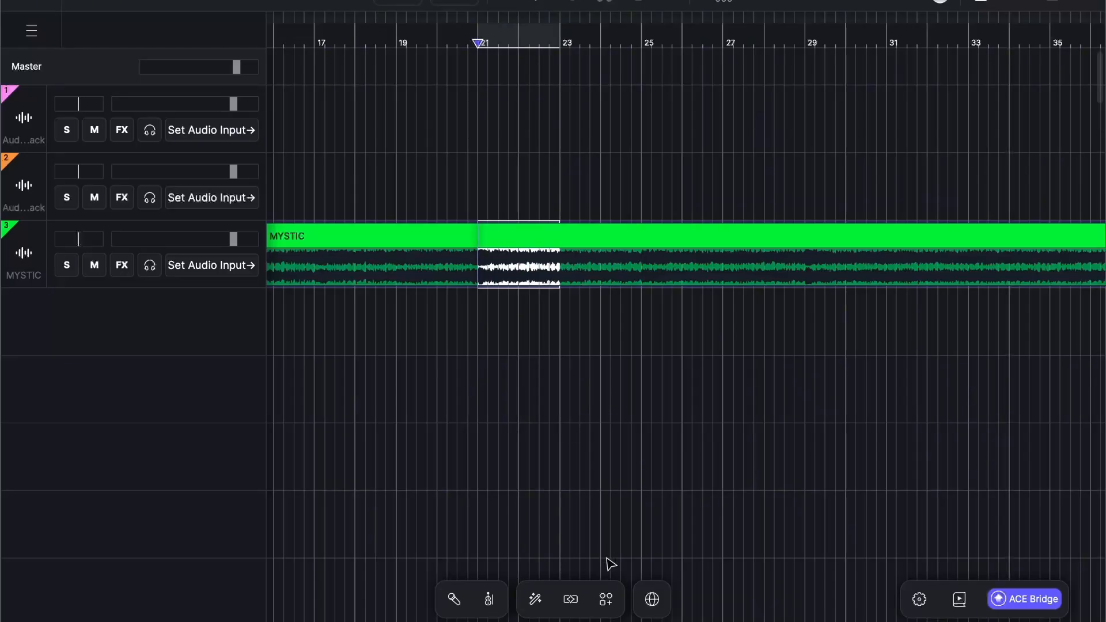
pyautogui.click(573, 601)
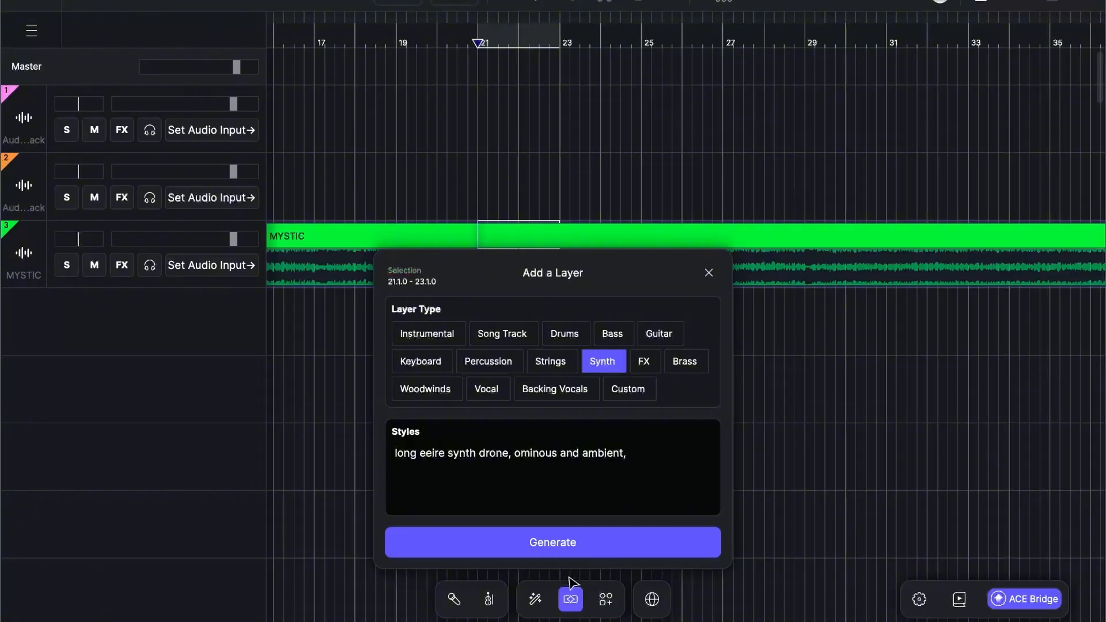
pyautogui.click(709, 273)
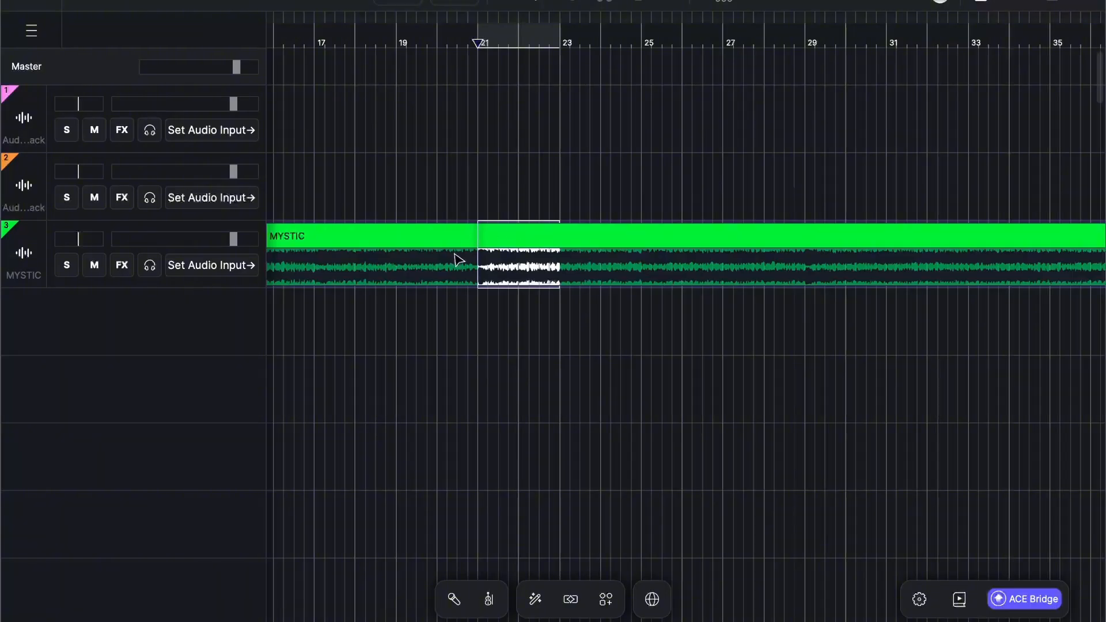
# Generate a Keyboard layer over 20.4.240 to 25.4.240 with the style "cinematic grand piano, simple melody minimal notes".
pyautogui.click(482, 267)
pyautogui.press('space')
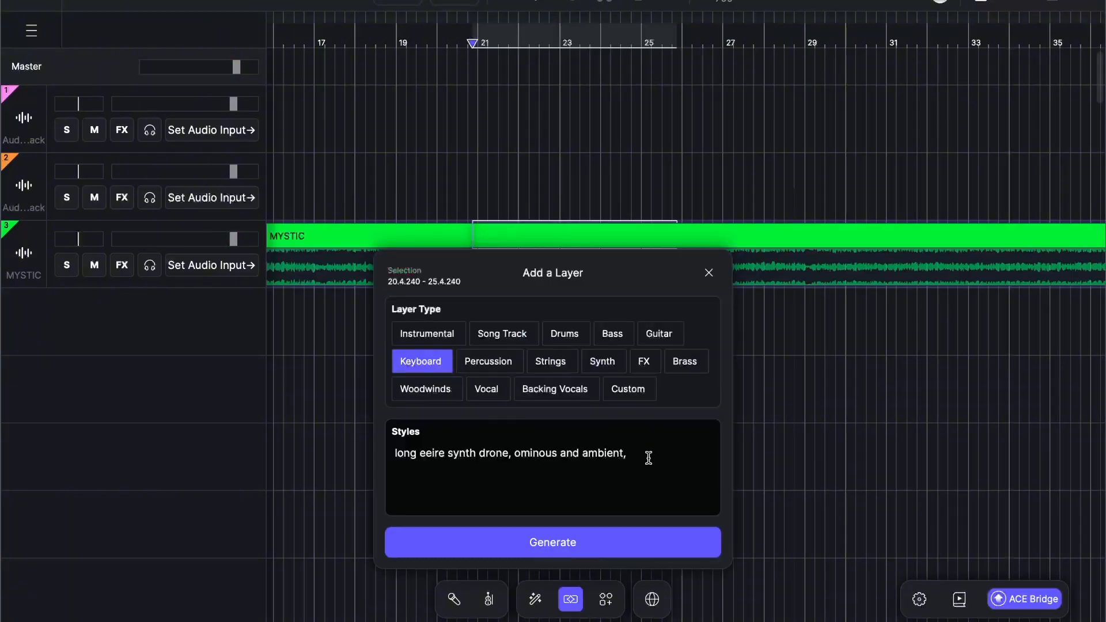
pyautogui.moveTo(648, 458); pyautogui.dragTo(342, 448)
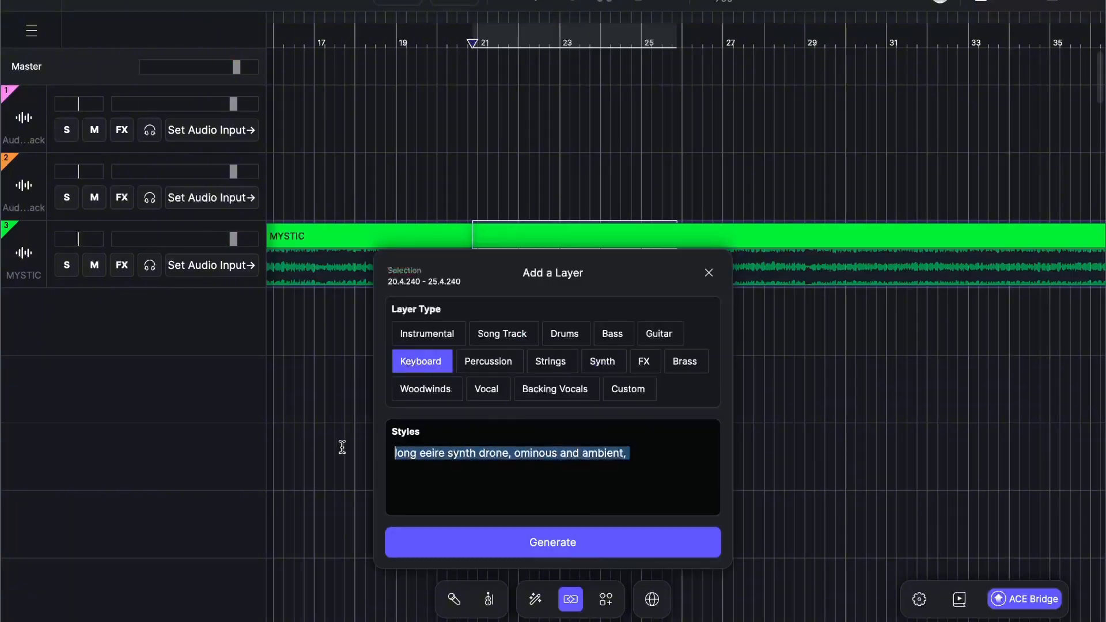
pyautogui.write('cin')
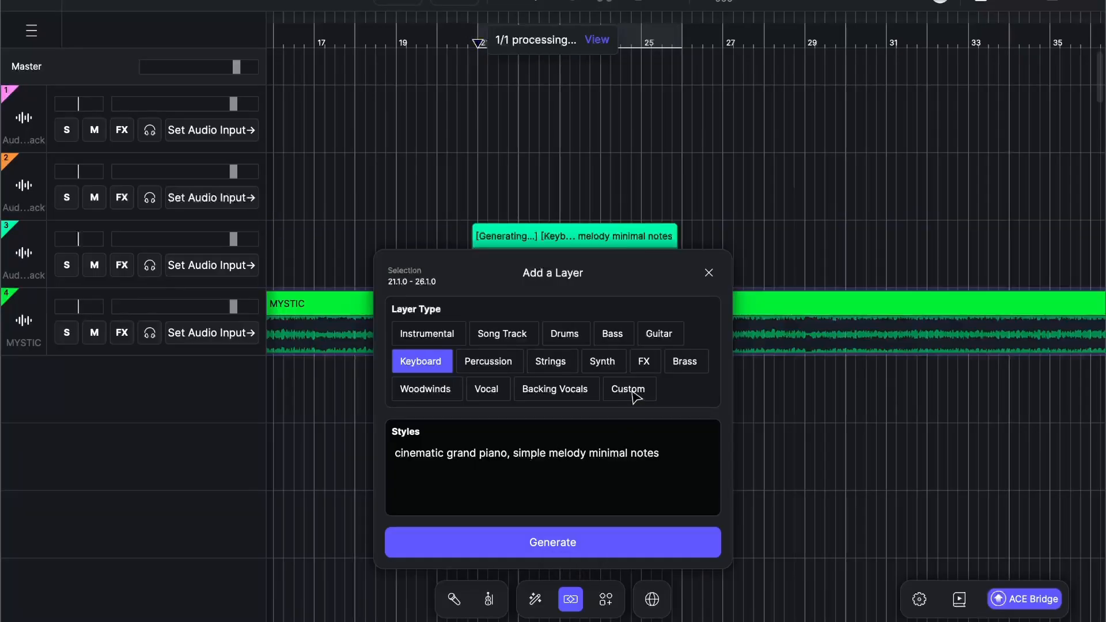
# Generate a Custom layer over 21.1.0 to 26.1.0 with instrument "didgeridoo" and style "rthymic pulsing, one sustained note drone".
pyautogui.click(633, 390)
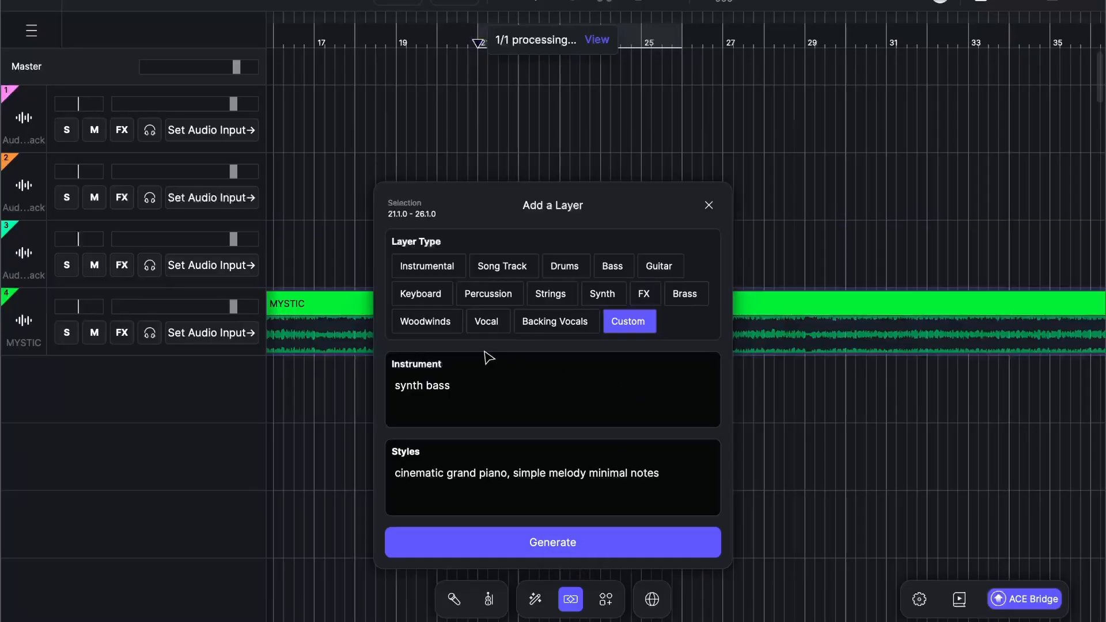
pyautogui.moveTo(450, 384); pyautogui.dragTo(368, 388)
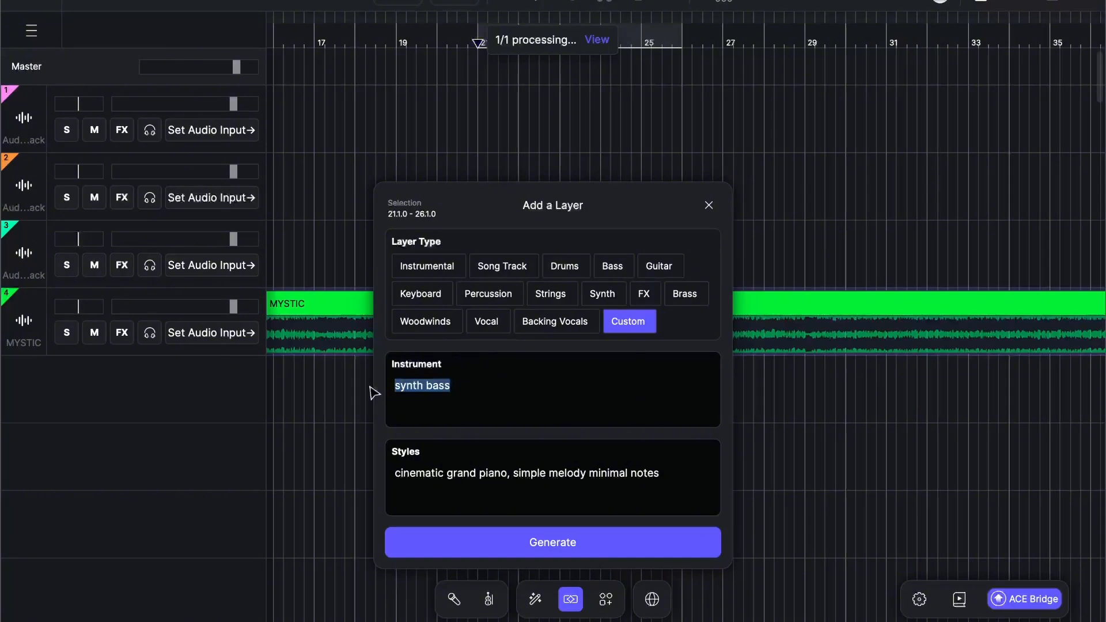
pyautogui.write('didgeridoo')
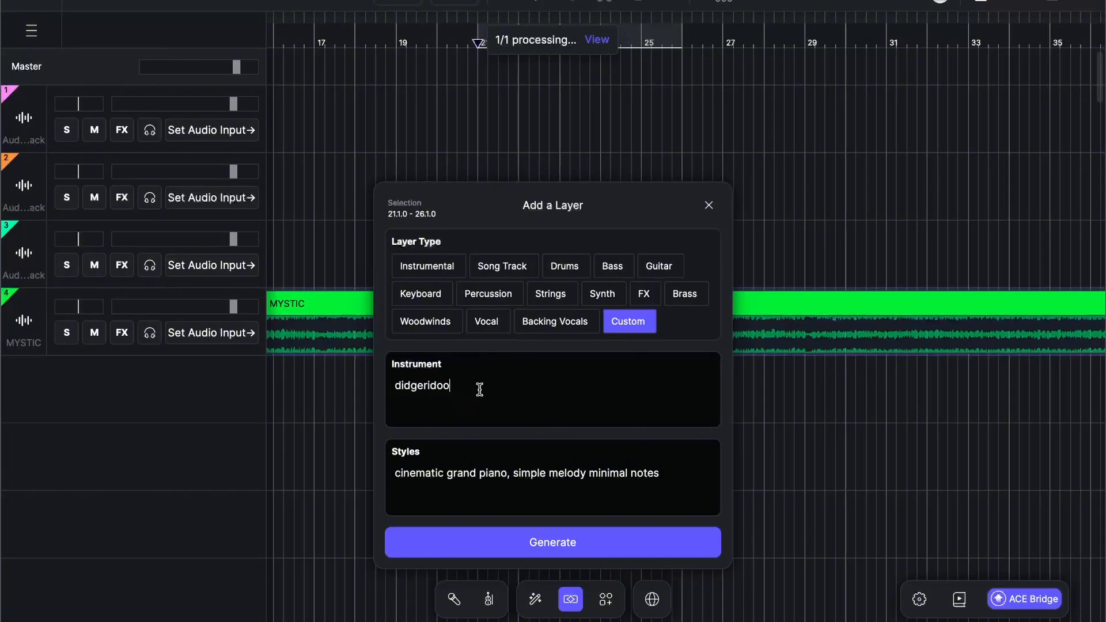
pyautogui.moveTo(479, 390); pyautogui.dragTo(363, 374)
pyautogui.moveTo(667, 477); pyautogui.dragTo(368, 462)
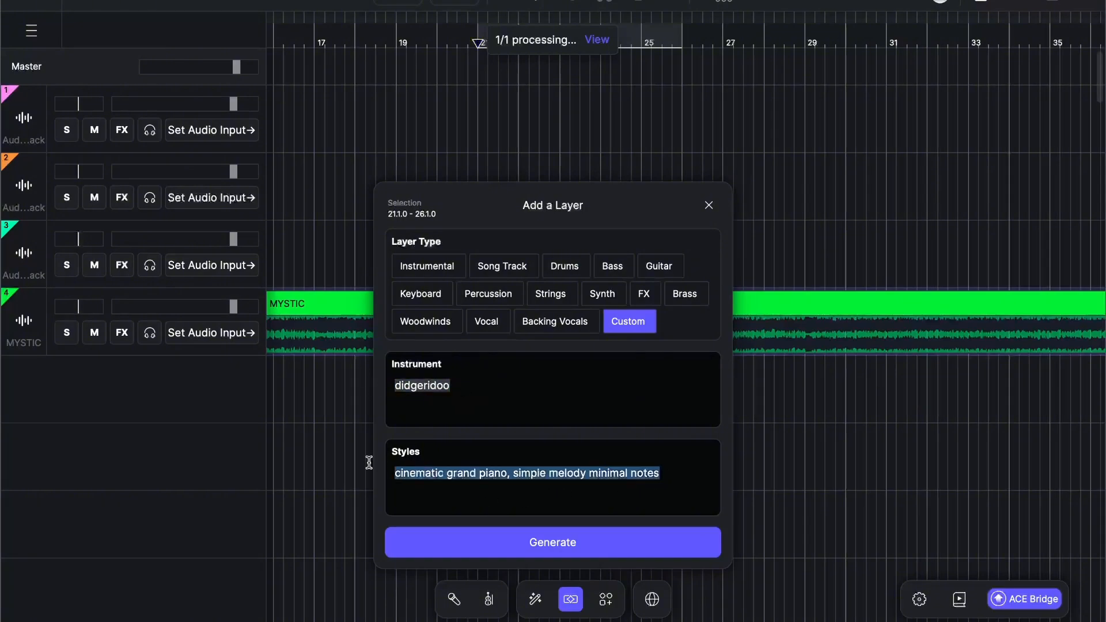
pyautogui.write('rthymic pulsing, one sustained note drone')
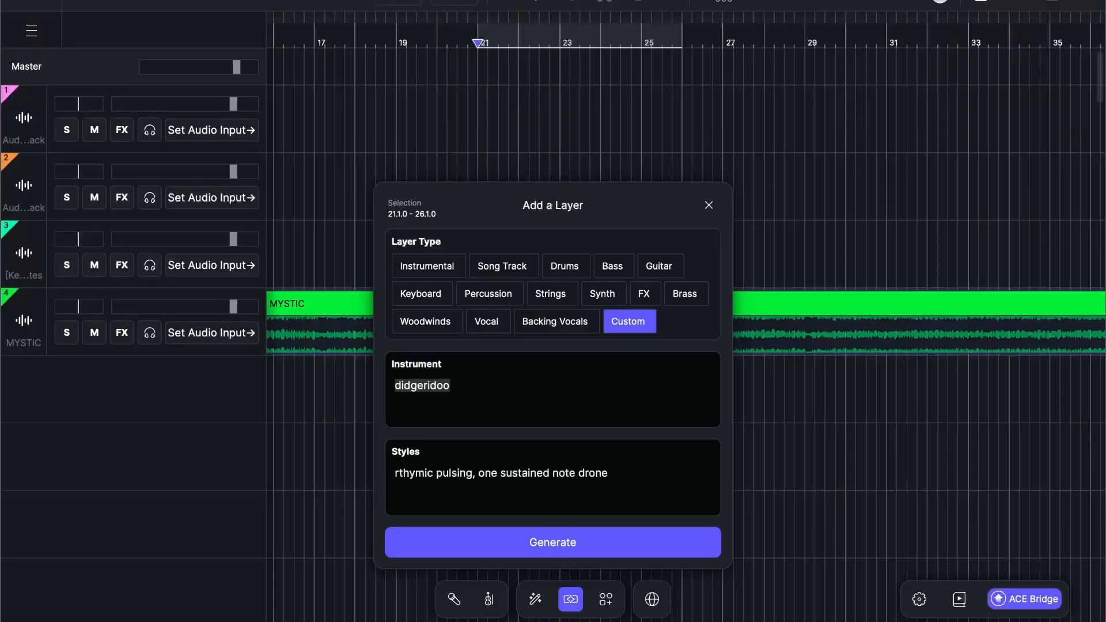
pyautogui.click(547, 544)
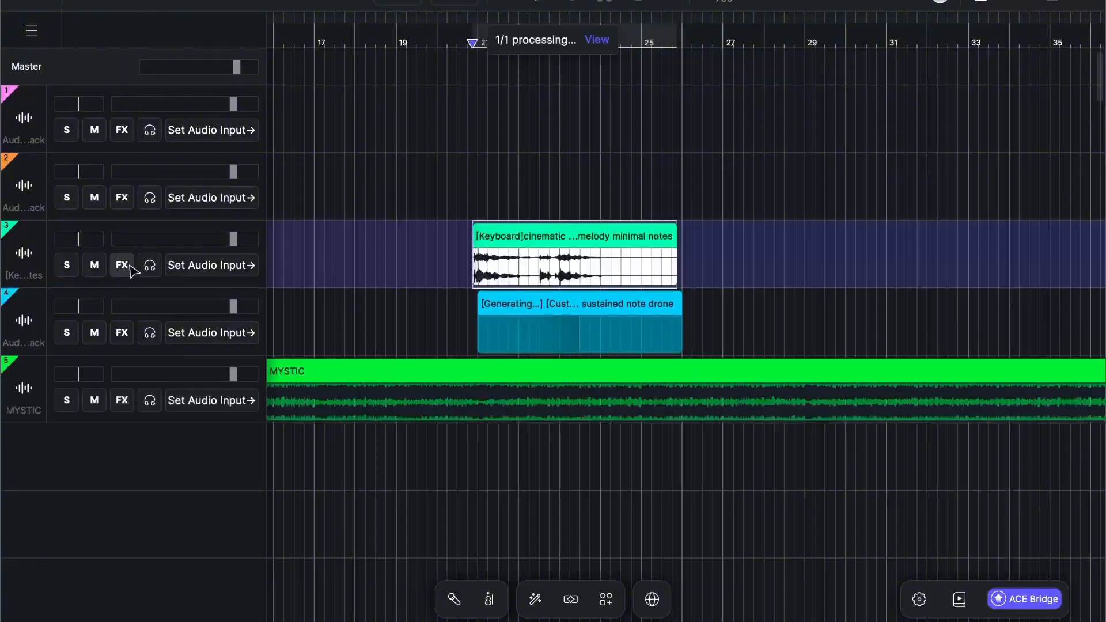
# Listen to the generated keyboard layer in solo, then take its track out of solo.
pyautogui.click(66, 265)
pyautogui.press('space')
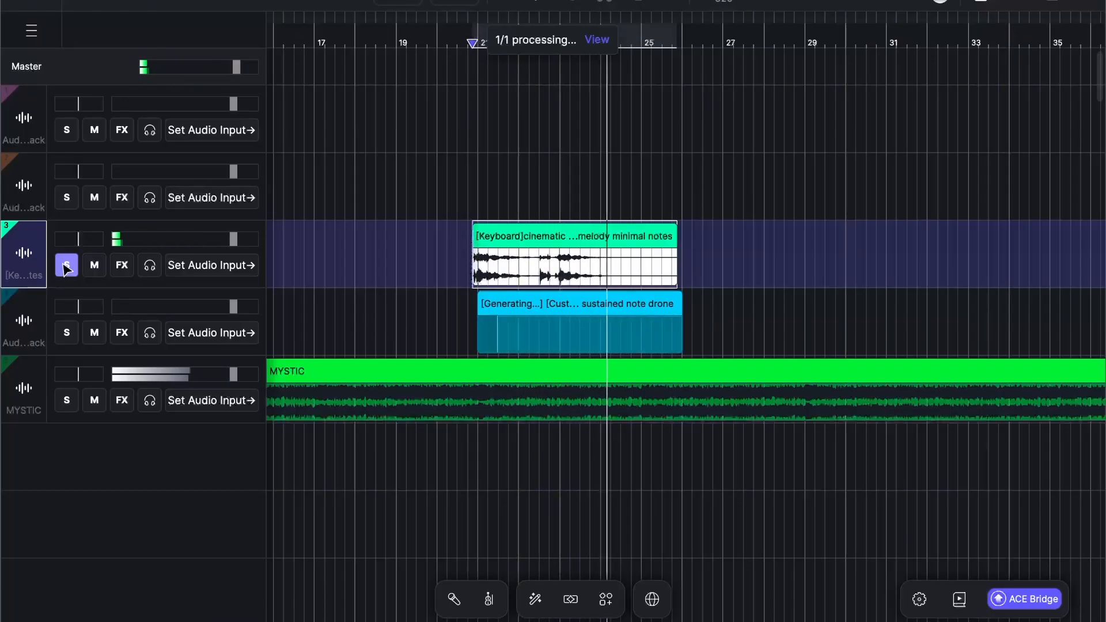
pyautogui.click(66, 266)
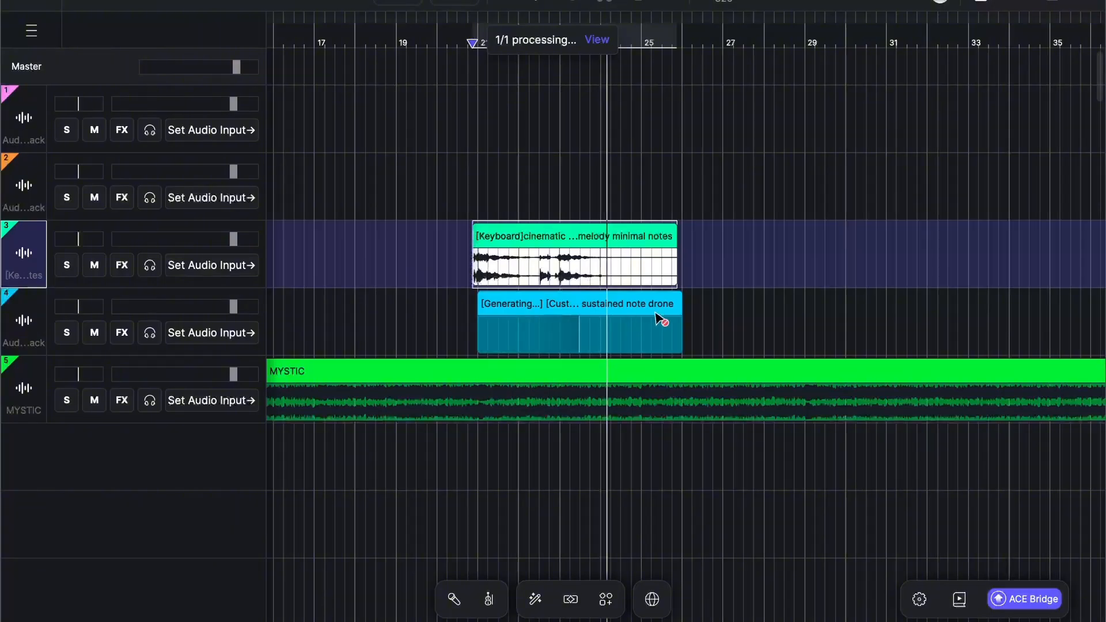
# Play the keyboard layer together with the MYSTIC track, starting just after bar 20.
pyautogui.click(505, 373)
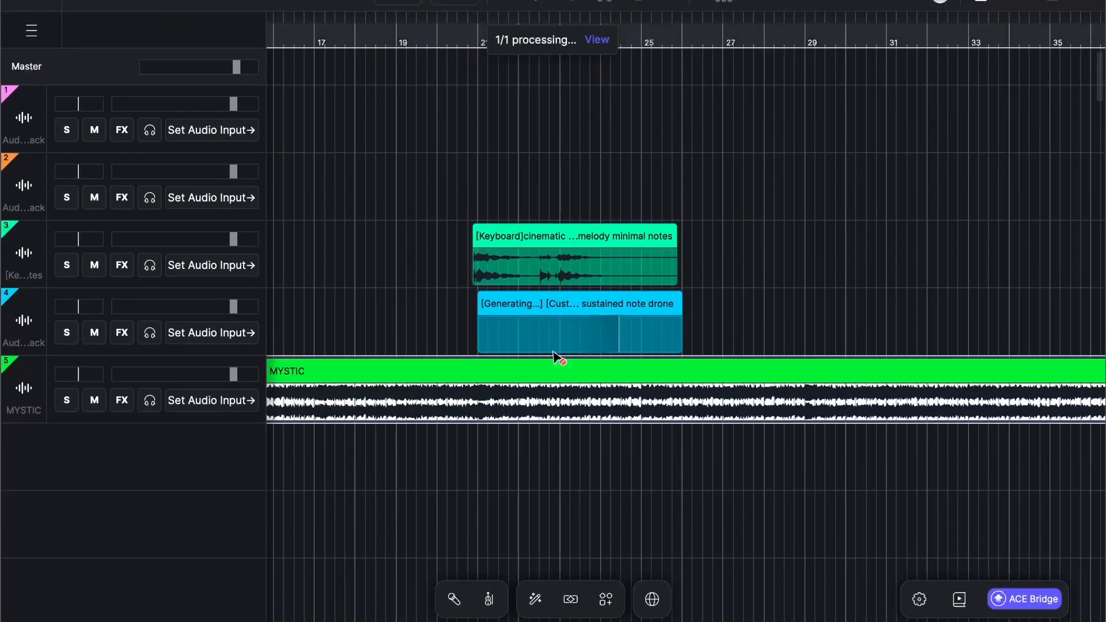
pyautogui.click(439, 262)
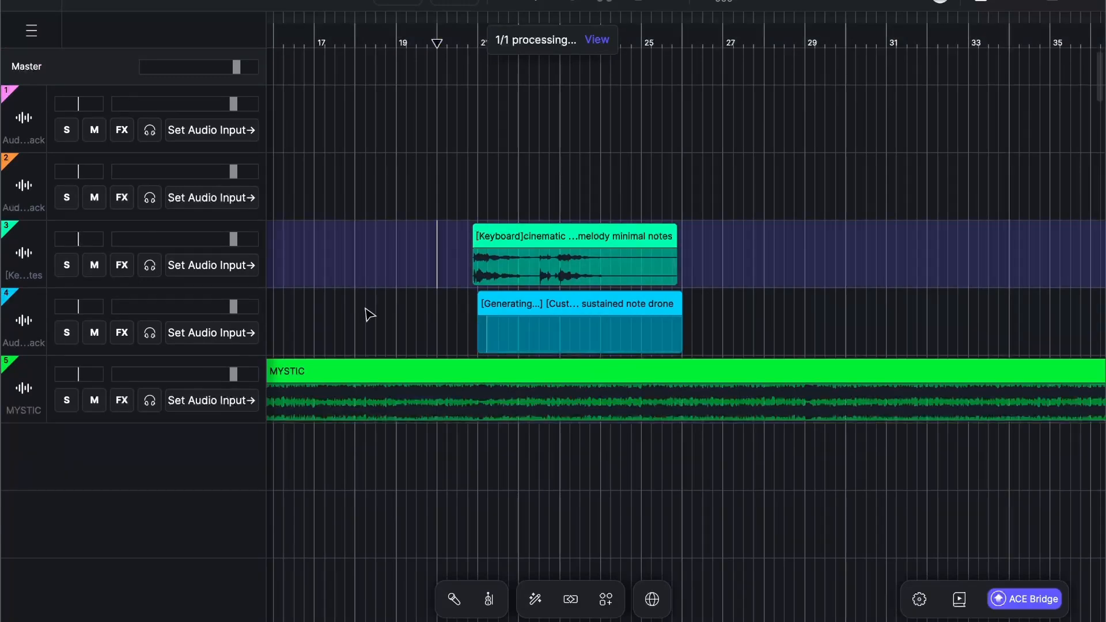
pyautogui.click(442, 256)
pyautogui.press('space')
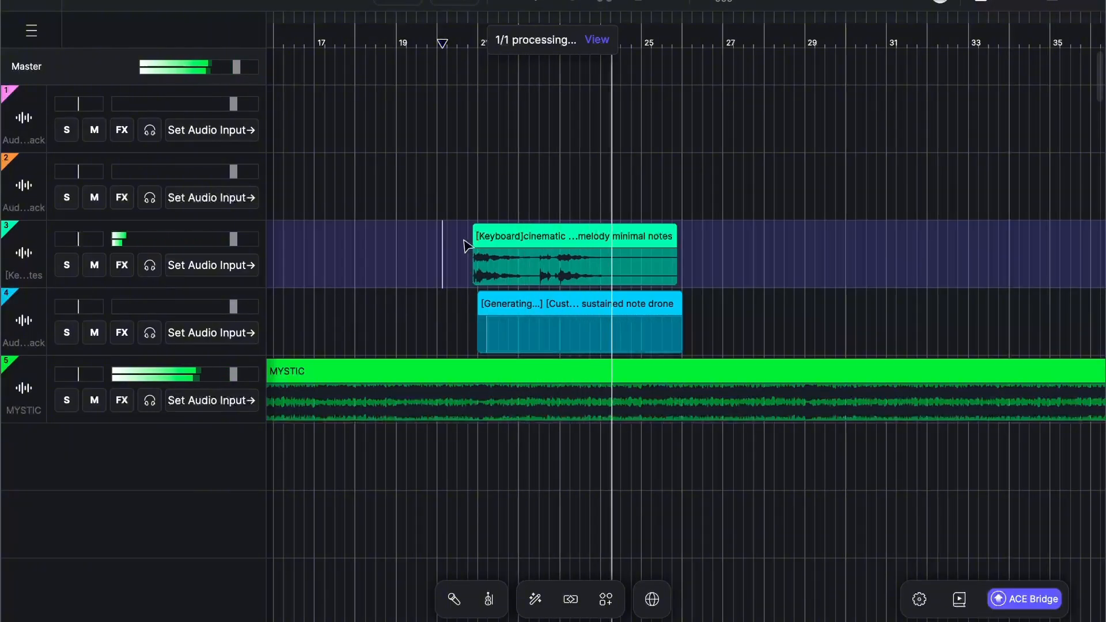
pyautogui.press('space')
# Trim the end of the keyboard clip back to about the middle of bar 22.
pyautogui.moveTo(452, 253); pyautogui.dragTo(536, 268)
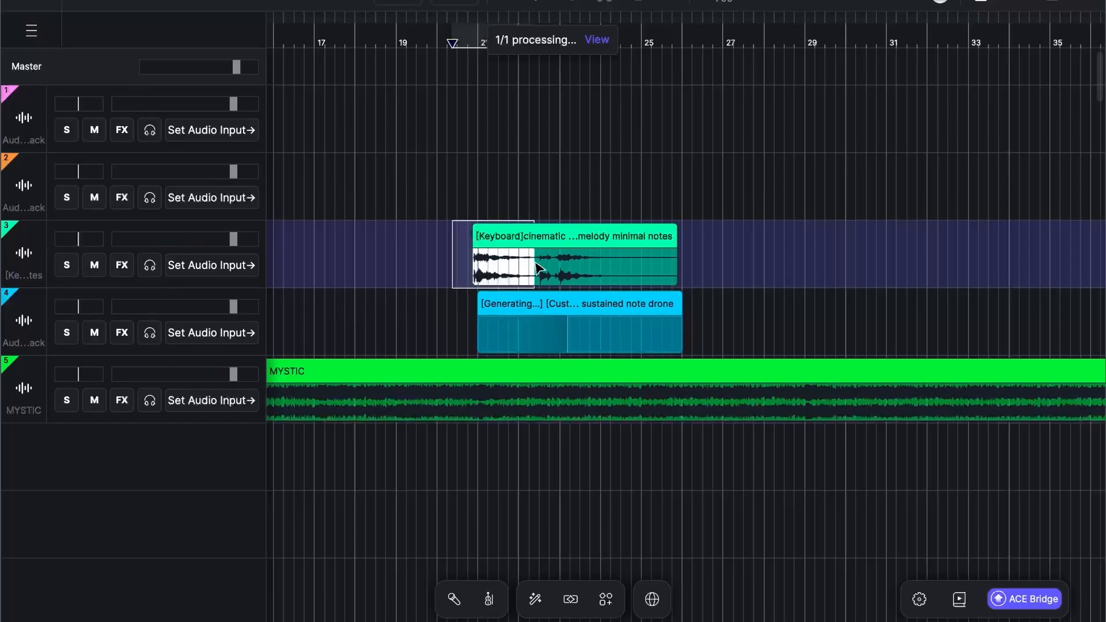
pyautogui.click(698, 249)
pyautogui.moveTo(675, 251); pyautogui.dragTo(617, 251)
pyautogui.moveTo(617, 252); pyautogui.dragTo(535, 253)
# Set the keyboard track's EQ to -3.9 dB low, -6.1 dB mid and +8.4 dB high, with Hall reverb at 55% dry/wet.
pyautogui.click(124, 266)
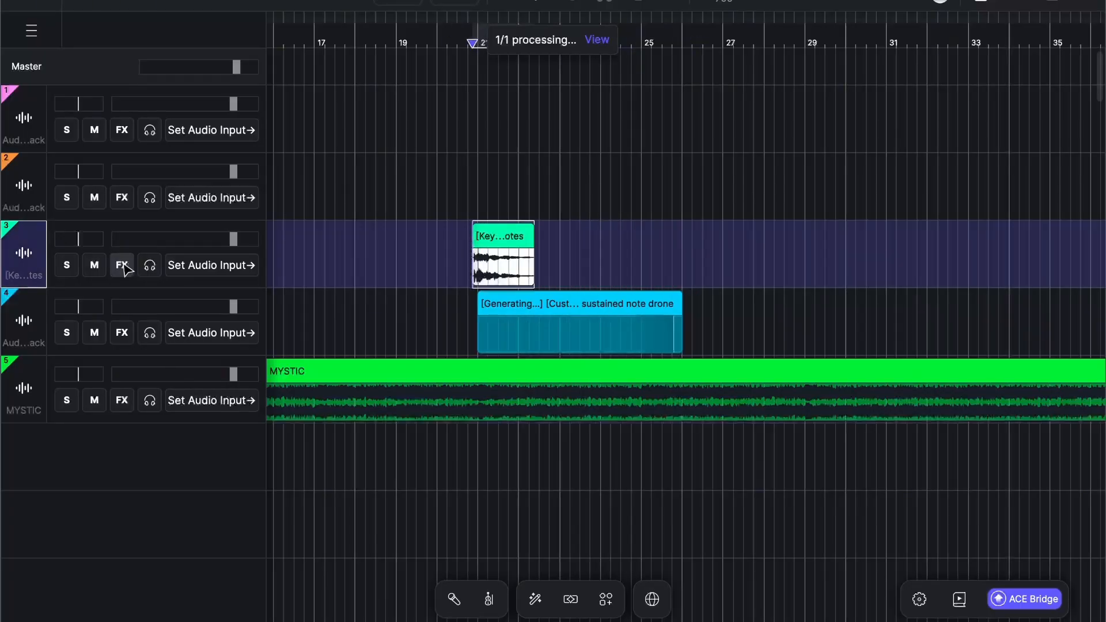
pyautogui.click(123, 265)
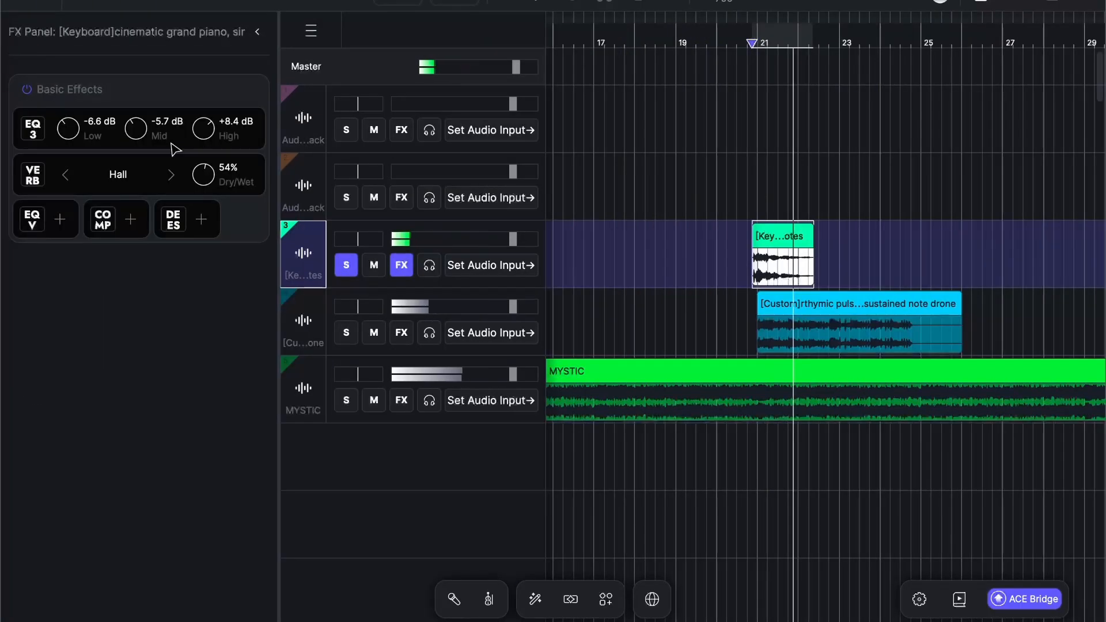
pyautogui.moveTo(139, 132); pyautogui.dragTo(138, 135)
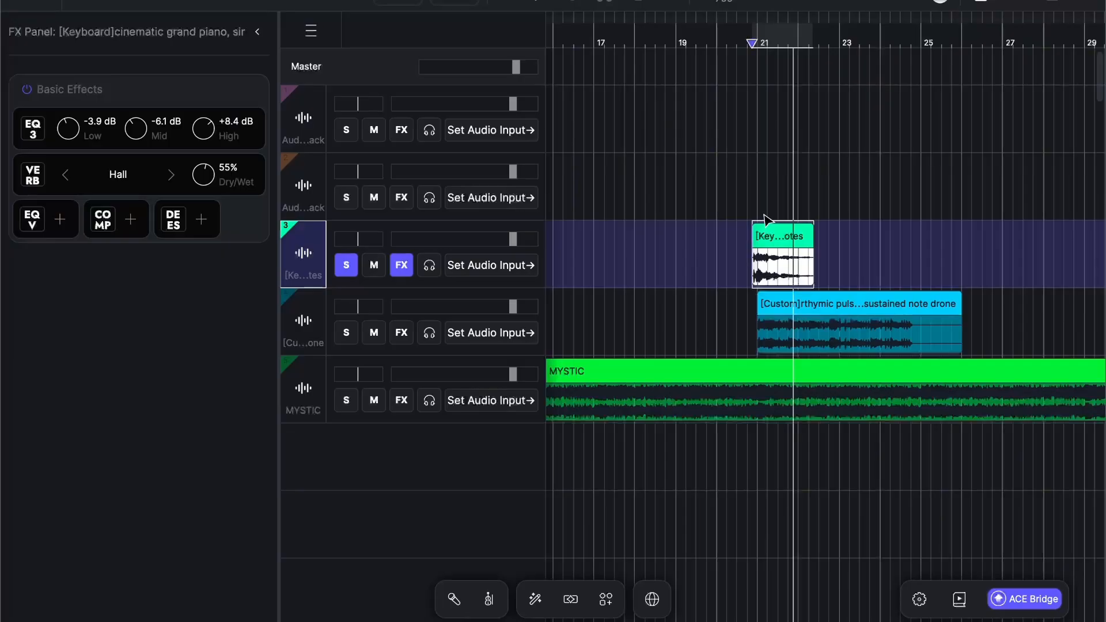
# Listen to the custom drone layer in solo and close its track's effects.
pyautogui.click(783, 303)
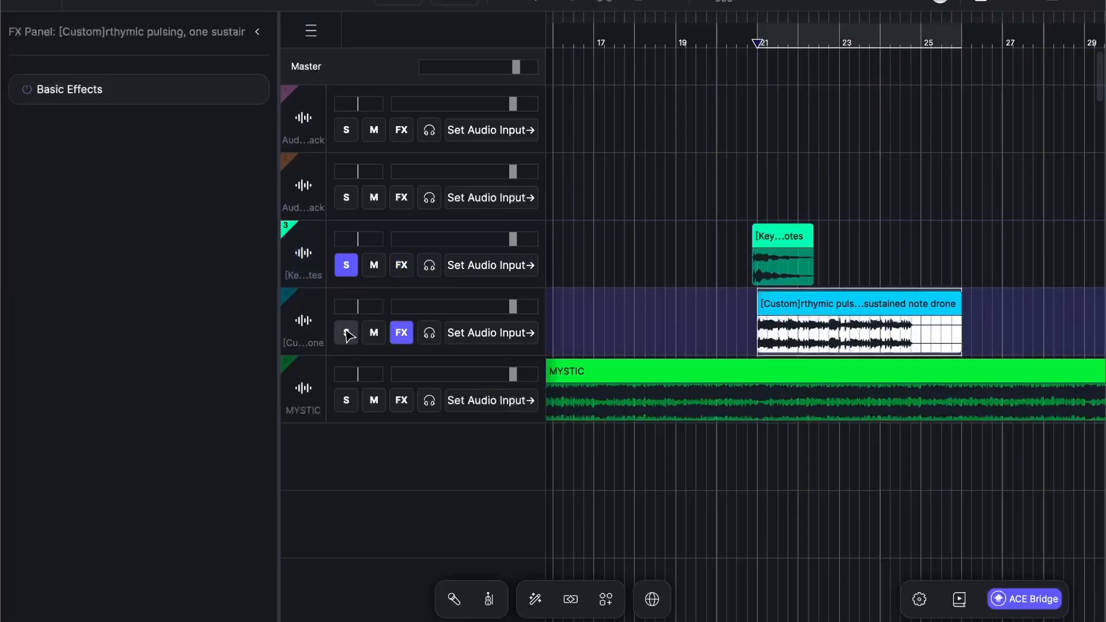
pyautogui.click(347, 333)
pyautogui.press('space')
pyautogui.scroll(-3, 865, 246)
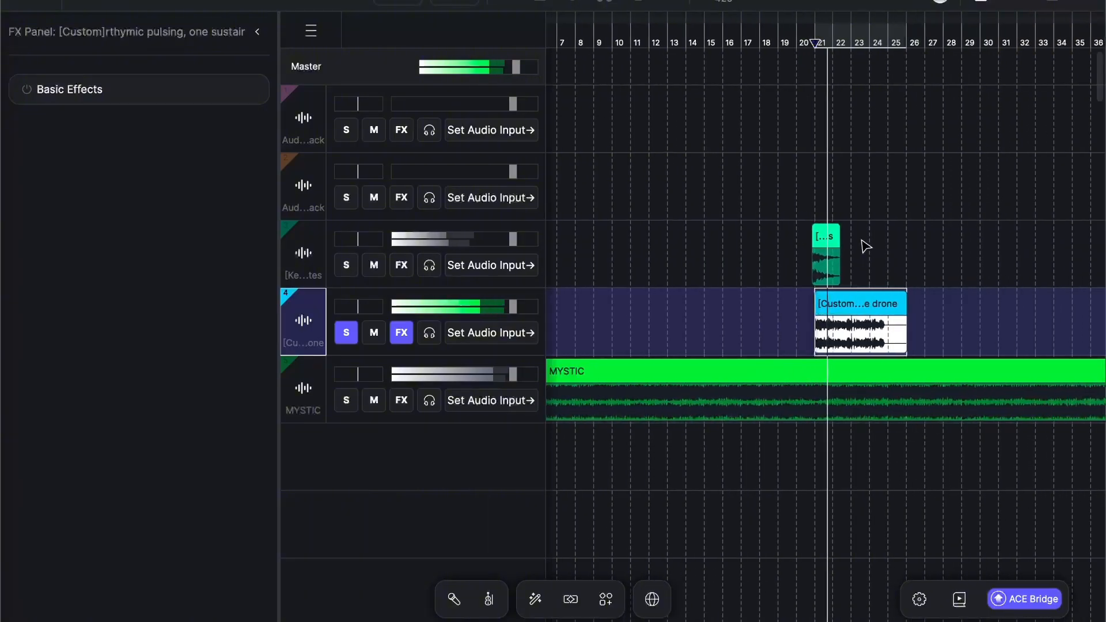
pyautogui.scroll(5, 867, 253)
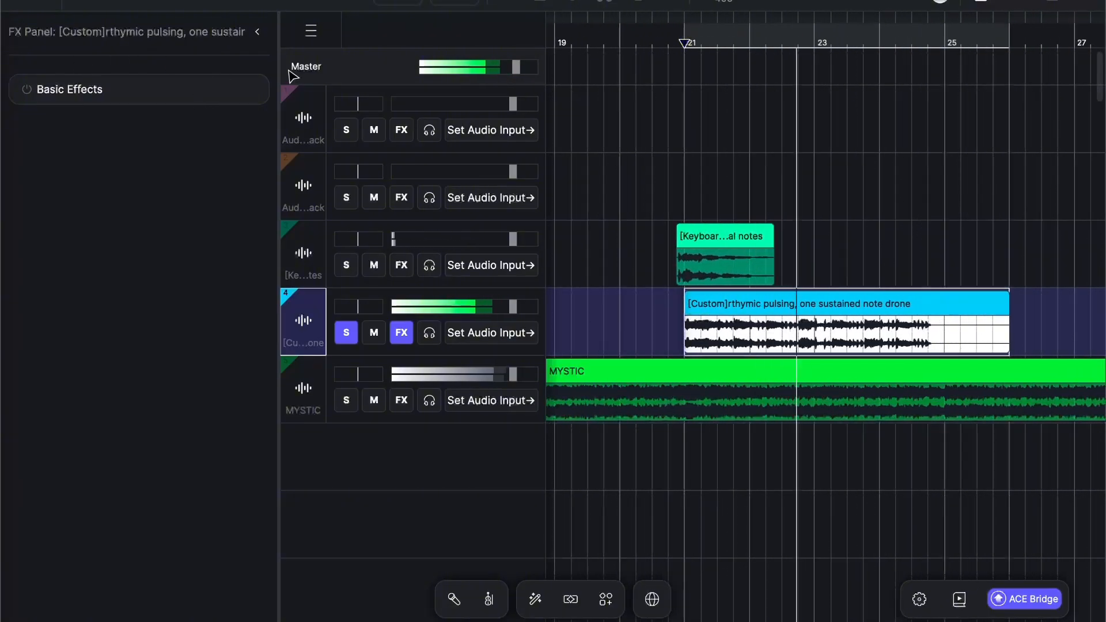
pyautogui.click(401, 332)
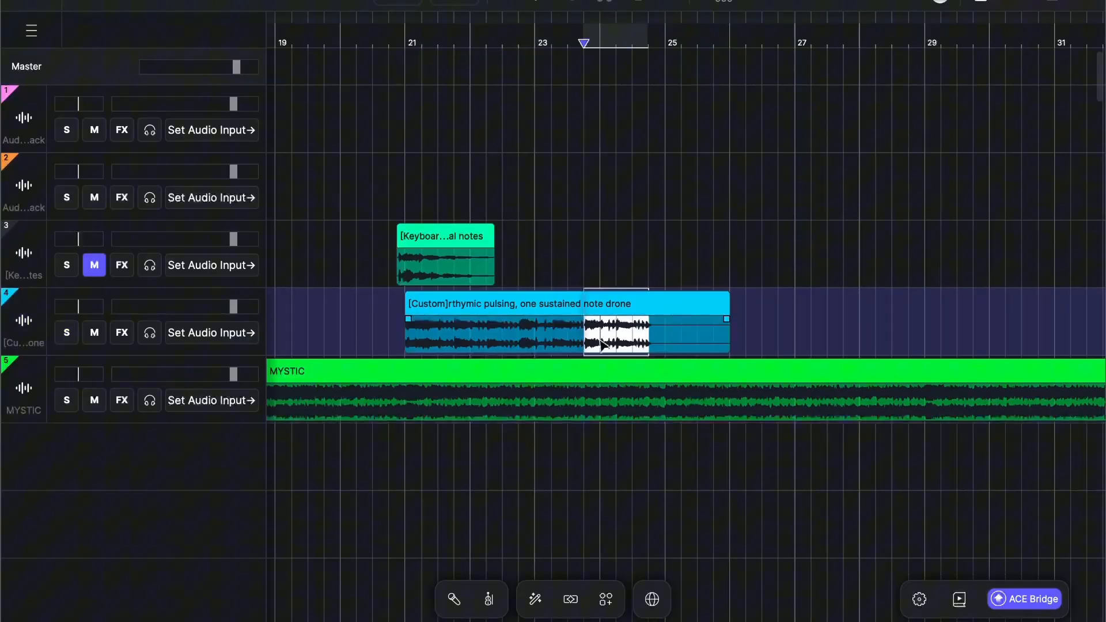
# Play the drone clip and split out its section from bar 24 to 24.4.
pyautogui.press('space')
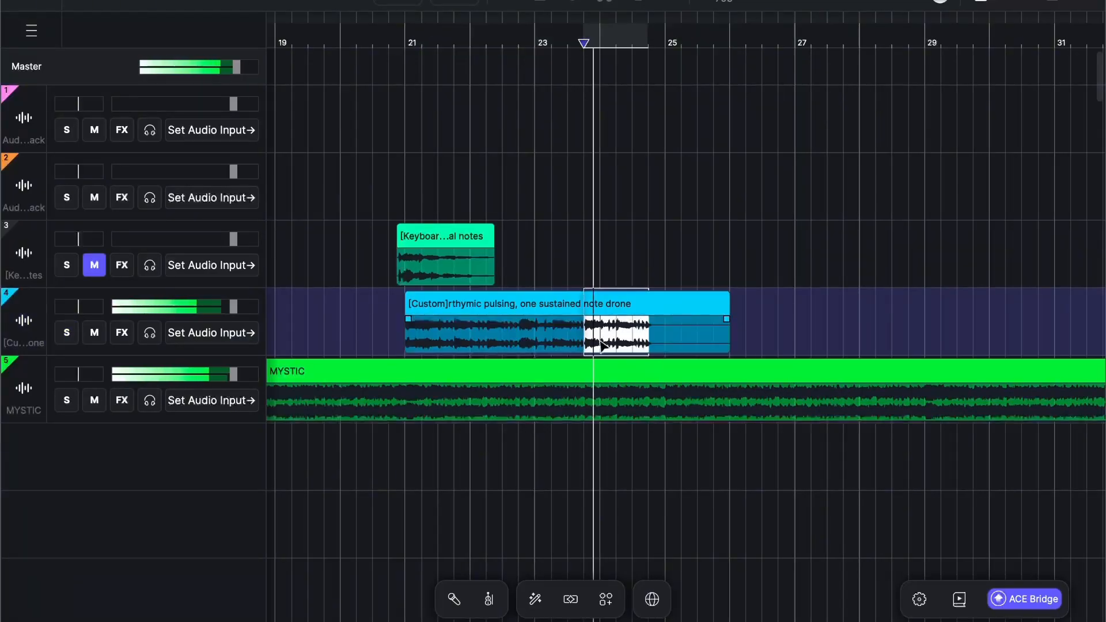
pyautogui.moveTo(601, 344); pyautogui.dragTo(646, 341)
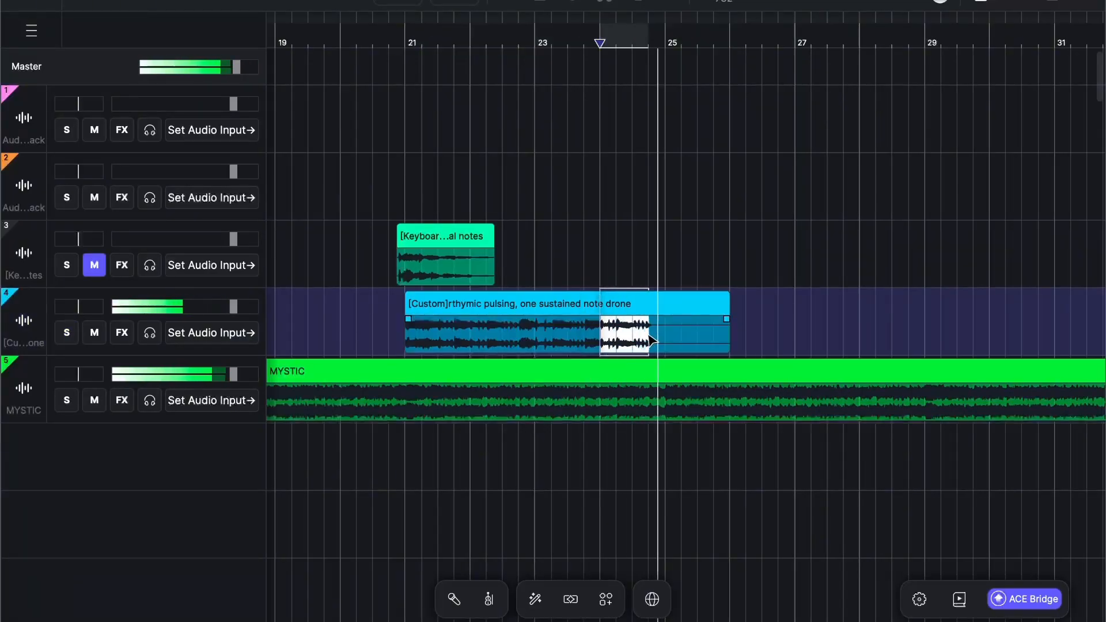
pyautogui.hotkey('ctrl', 'e')
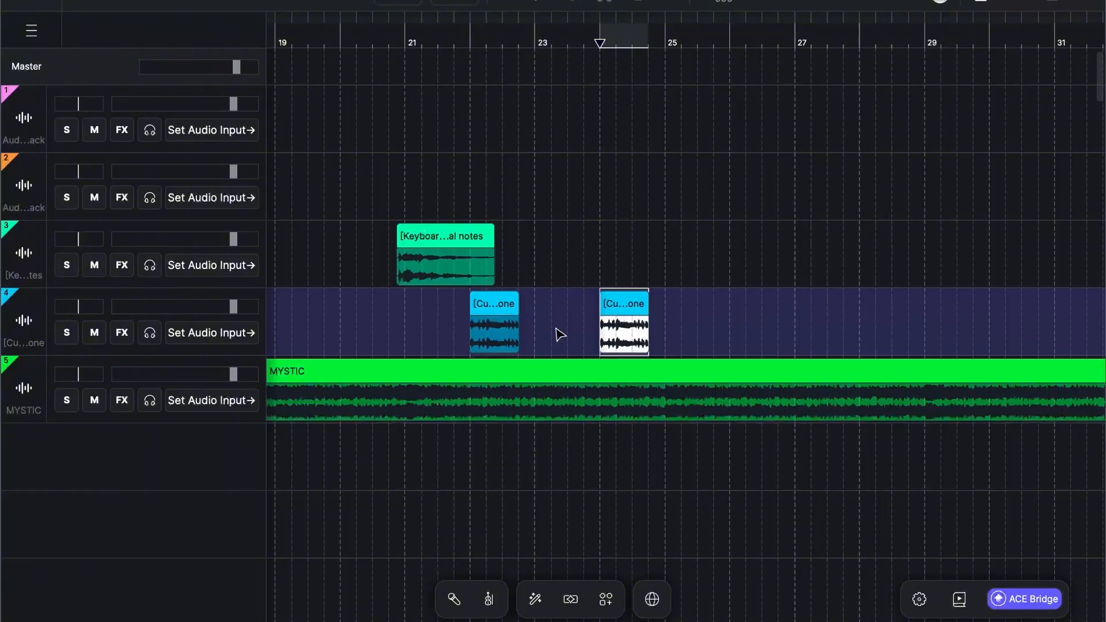
# Generate an FX layer from 24.4 to 26.1 on the keyboard track in the style "high impact, glass texture".
pyautogui.scroll(-5, 558, 334)
pyautogui.scroll(3, 558, 335)
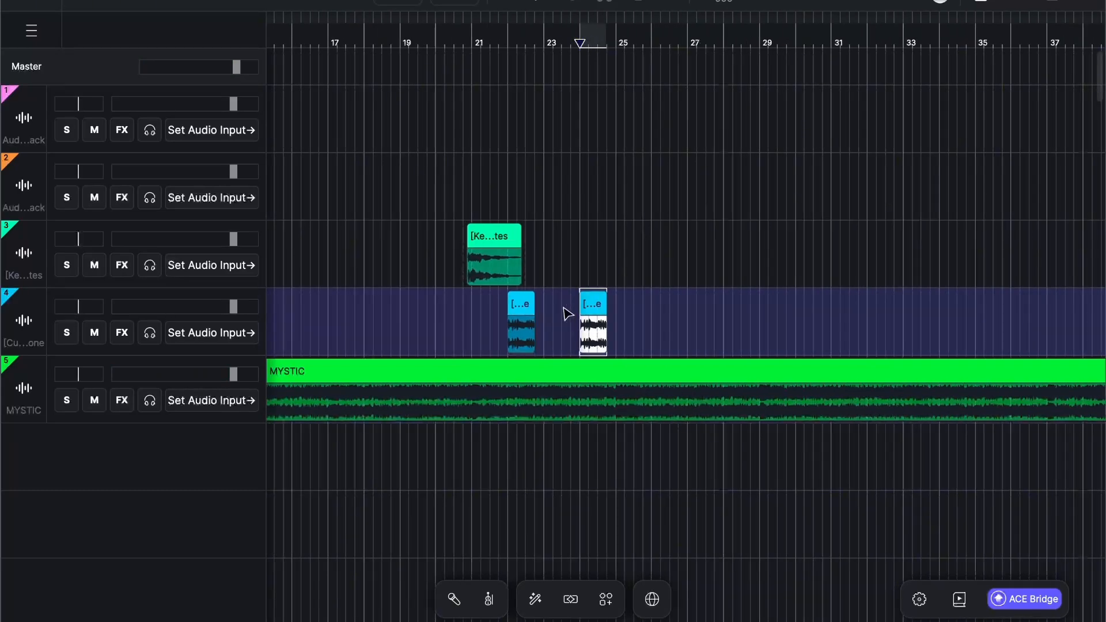
pyautogui.scroll(4, 568, 314)
pyautogui.scroll(-2, 568, 314)
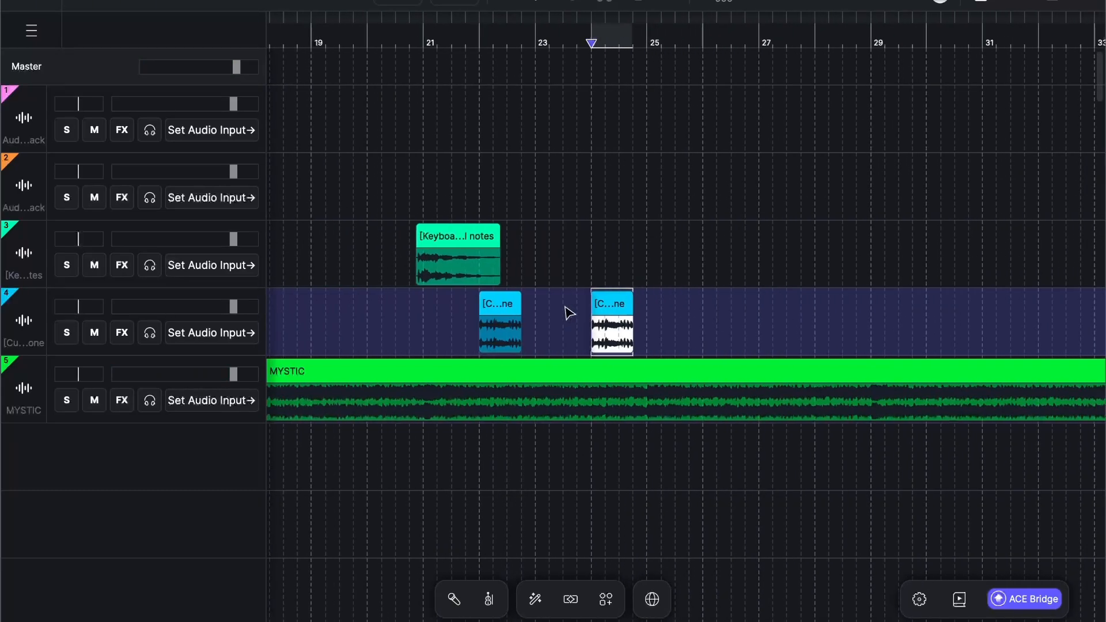
pyautogui.click(394, 315)
pyautogui.moveTo(419, 255); pyautogui.dragTo(642, 254)
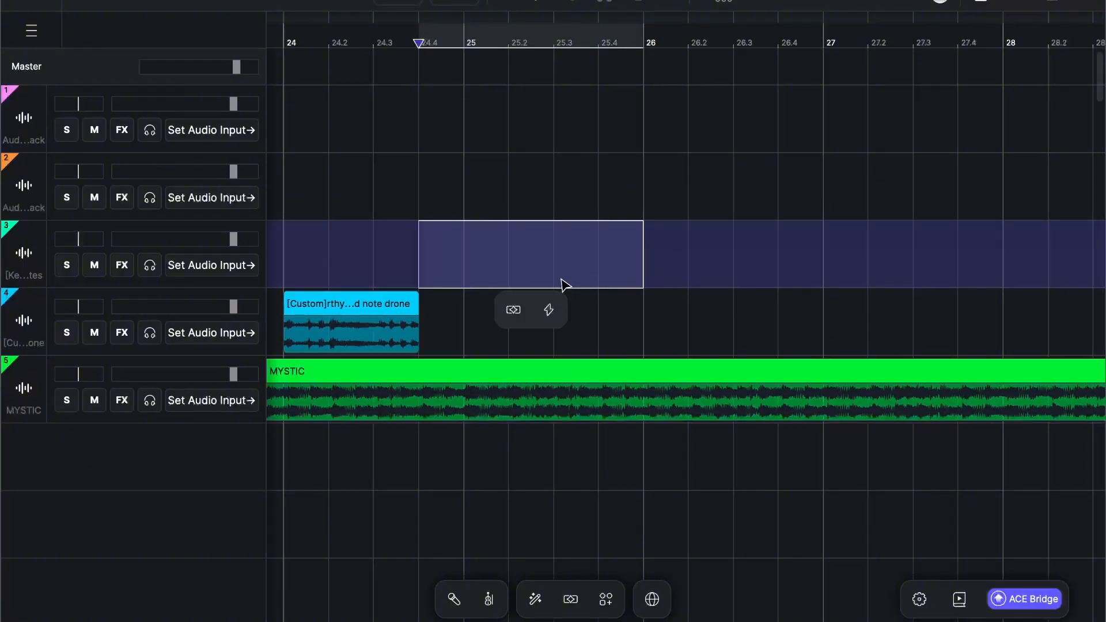
pyautogui.scroll(-3, 562, 278)
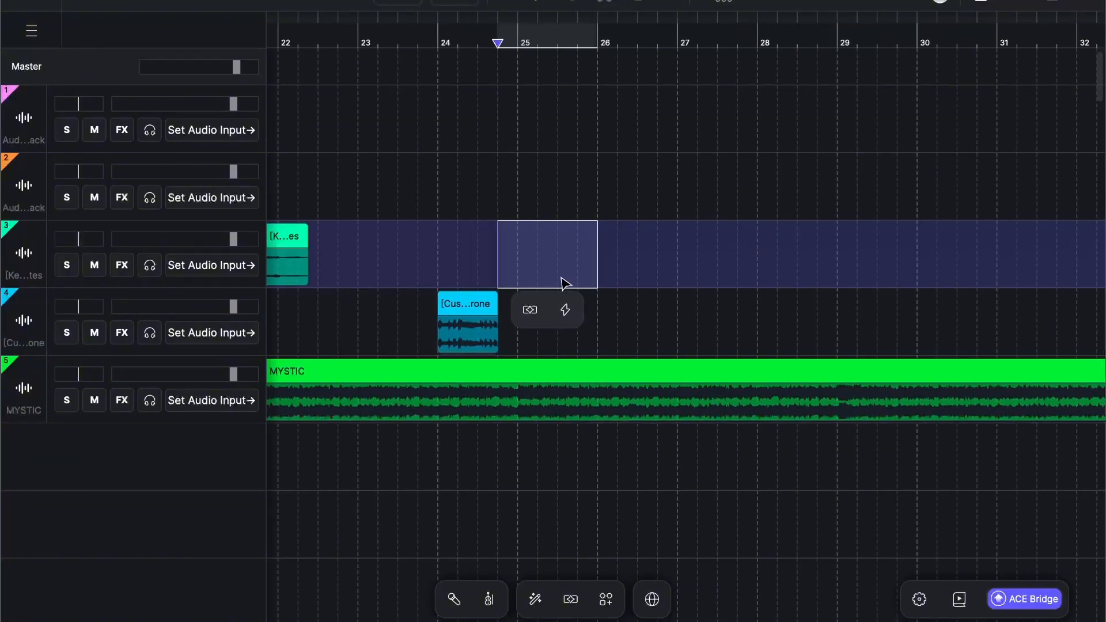
pyautogui.click(570, 600)
pyautogui.click(645, 295)
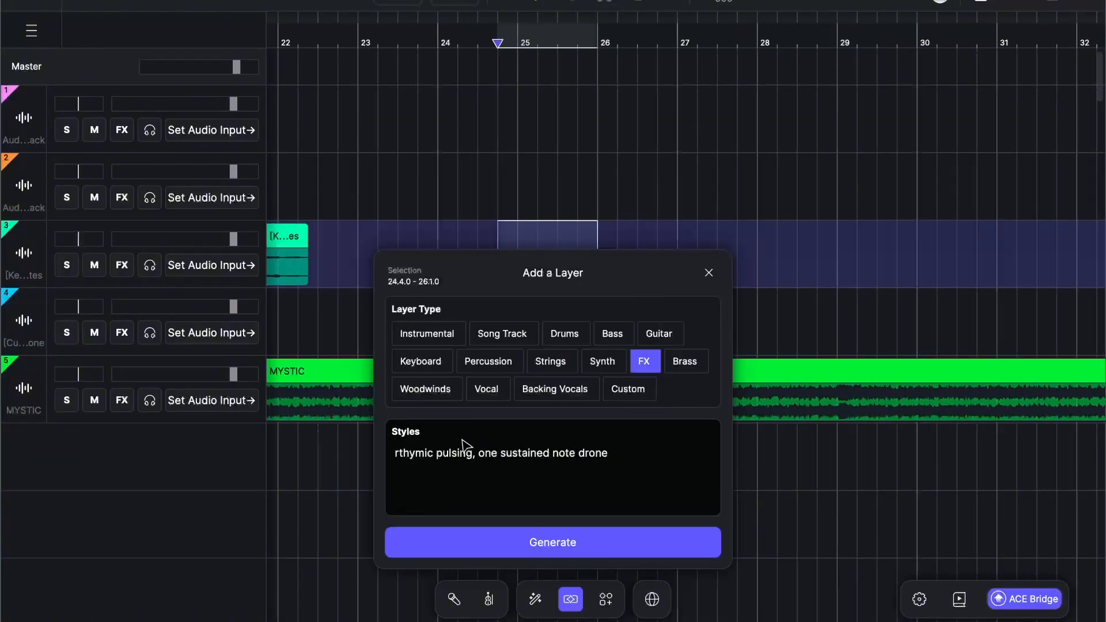
pyautogui.moveTo(644, 454); pyautogui.dragTo(339, 459)
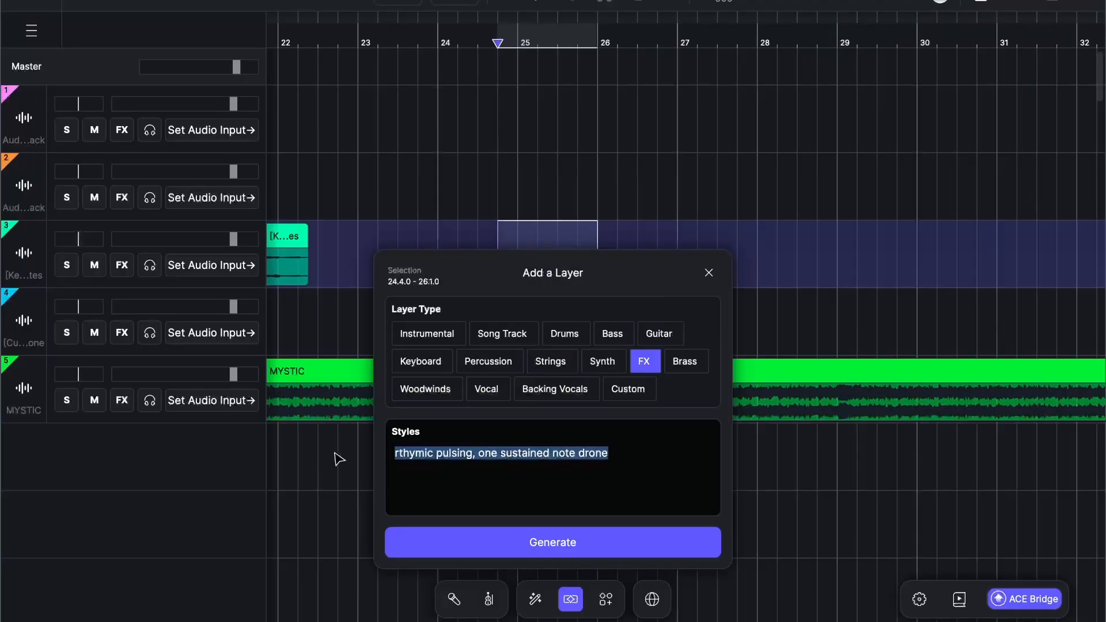
pyautogui.write('high impact')
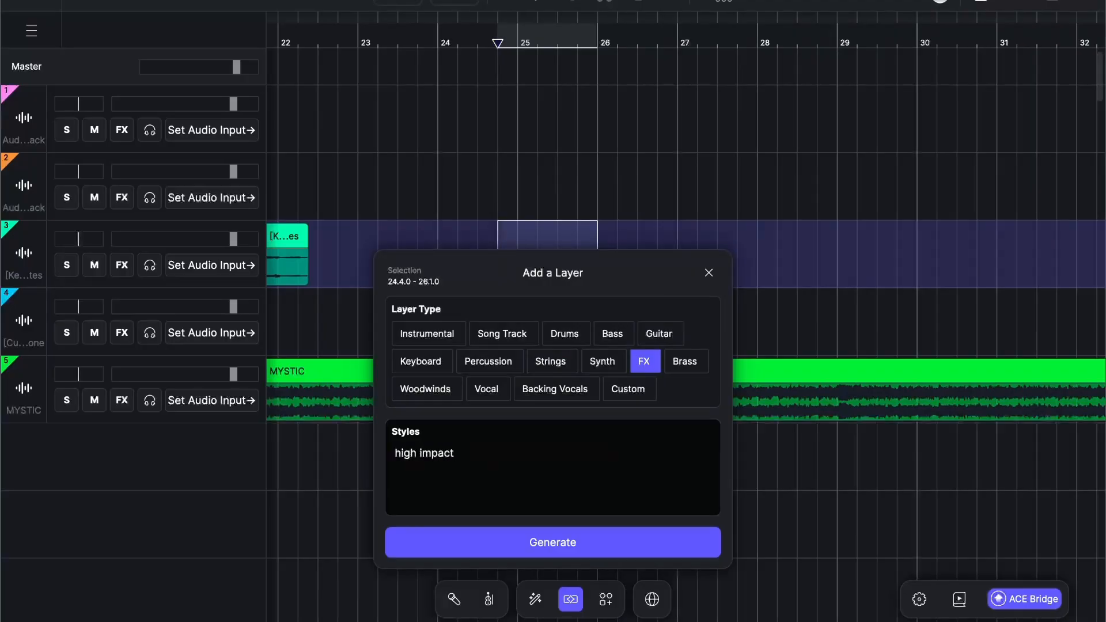
pyautogui.write(', glass te')
pyautogui.click(588, 550)
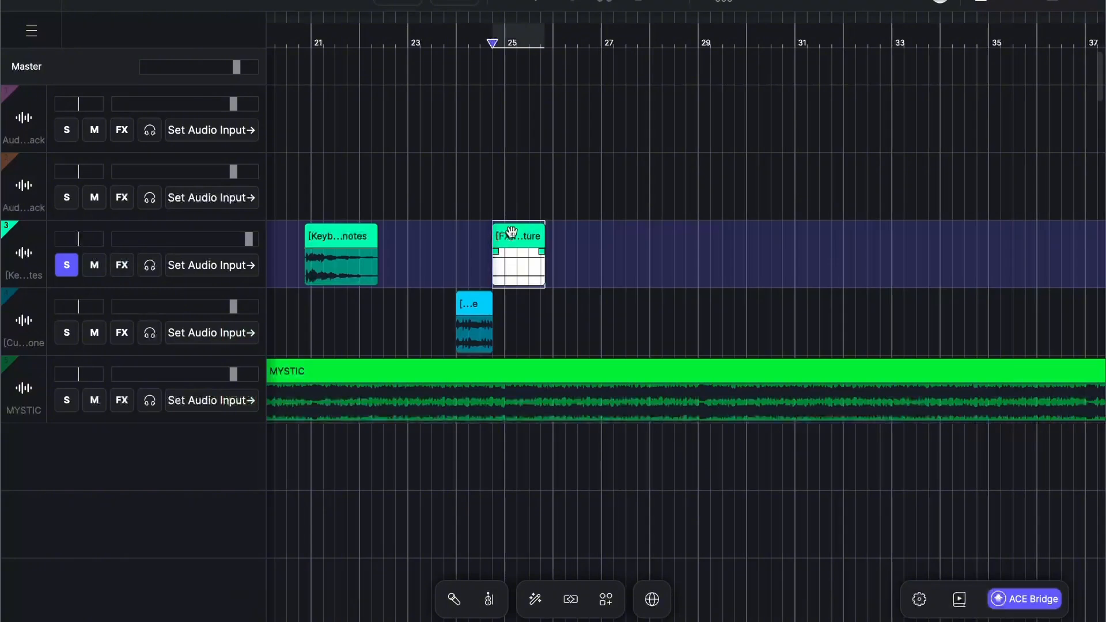
# Move the generated FX clip up to track 2 and play it with the other tracks from about bar 24.
pyautogui.doubleClick(512, 232)
pyautogui.moveTo(173, 268); pyautogui.dragTo(199, 274)
pyautogui.press('Escape')
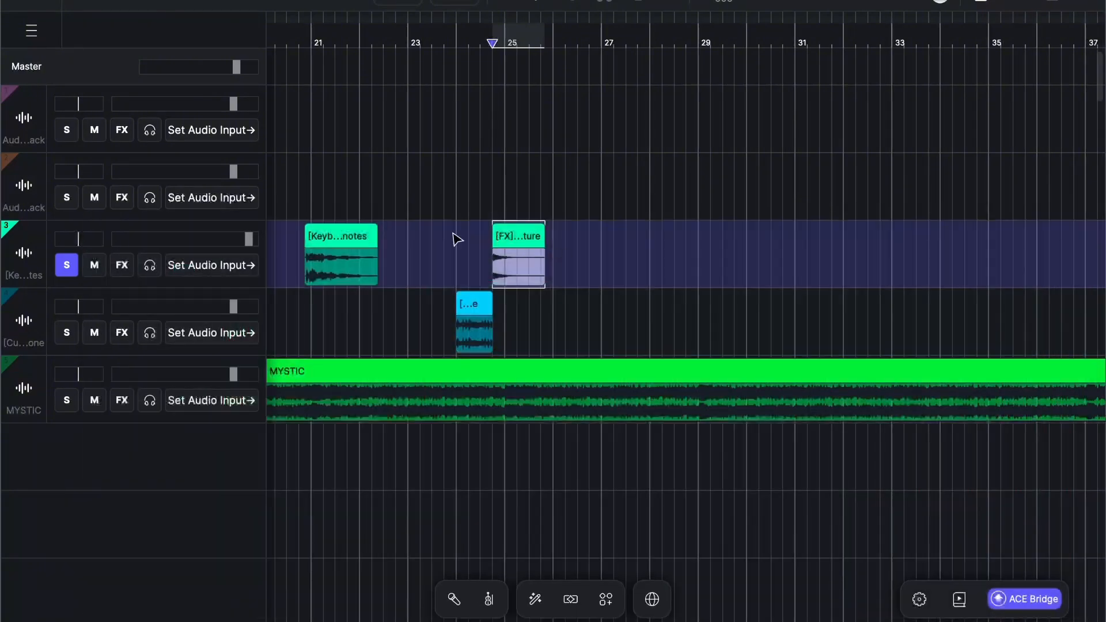
pyautogui.click(452, 235)
pyautogui.press('space')
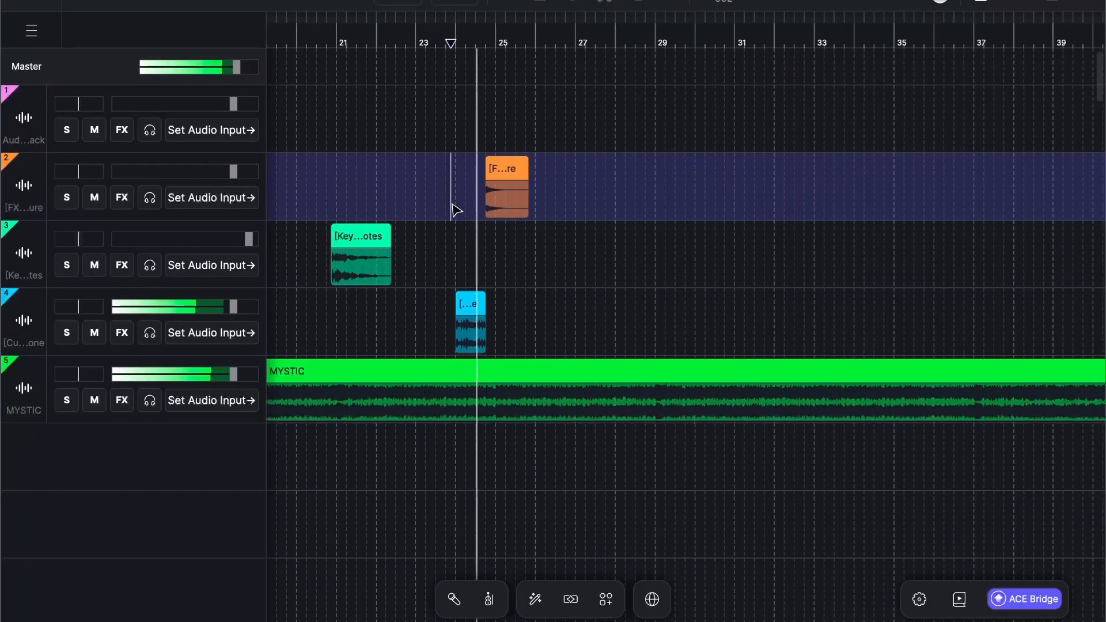
pyautogui.scroll(-3, 455, 210)
pyautogui.click(494, 167)
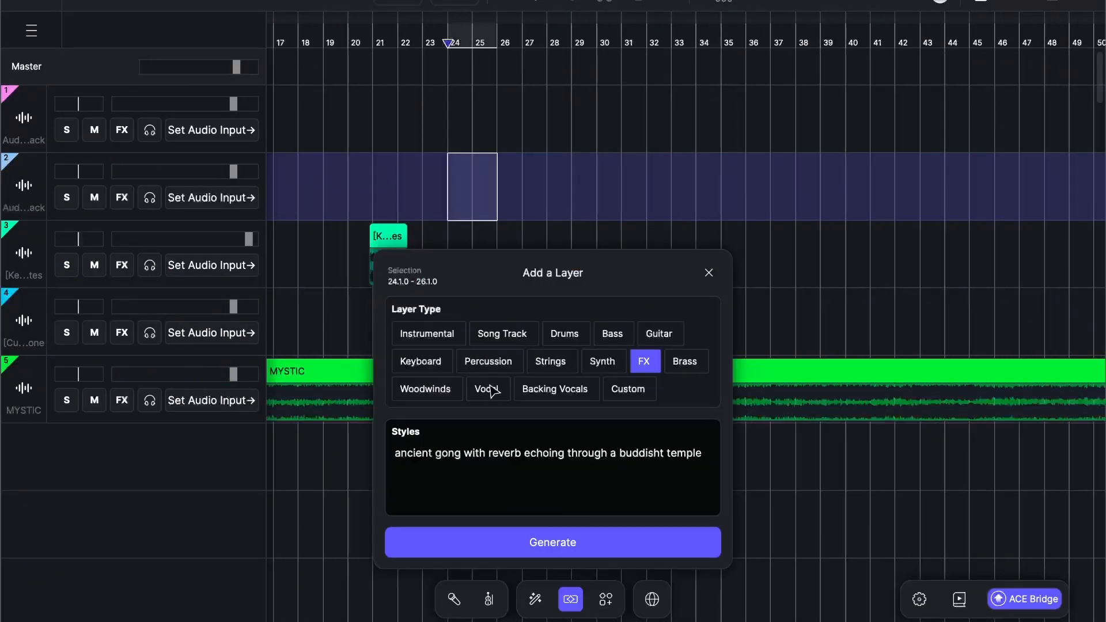
# Generate a Vocal layer from 24.1 to 26.1 in the style "monks throat singing, low deep resonant, one sustained note".
pyautogui.click(487, 387)
pyautogui.click(475, 455)
pyautogui.hotkey('ctrl', 'a')
pyautogui.write('monk')
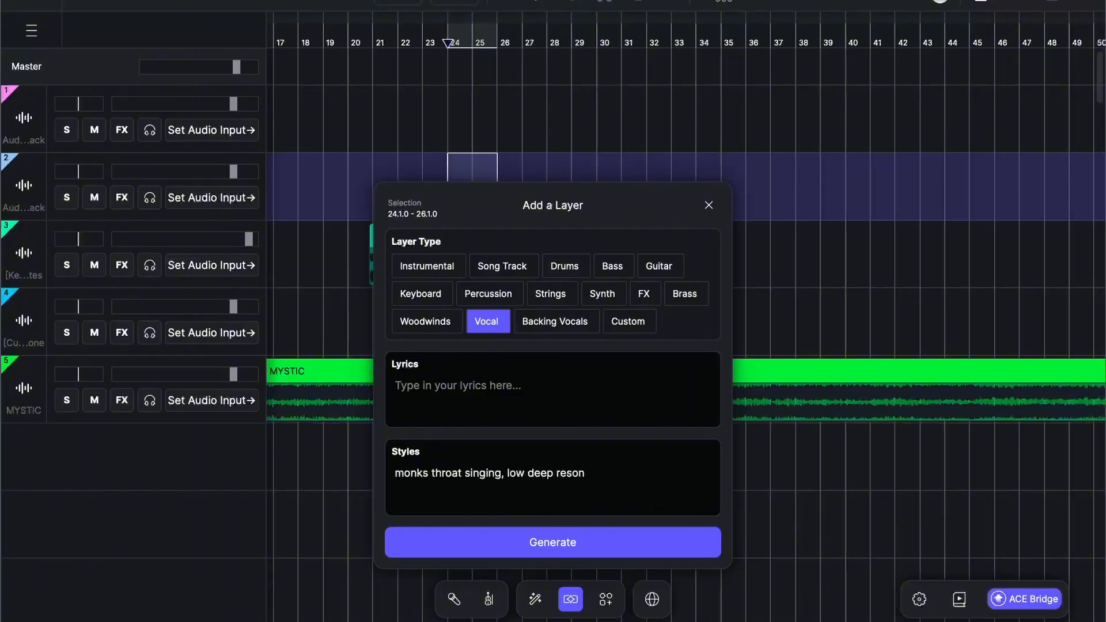
pyautogui.write('ant, one sustained note')
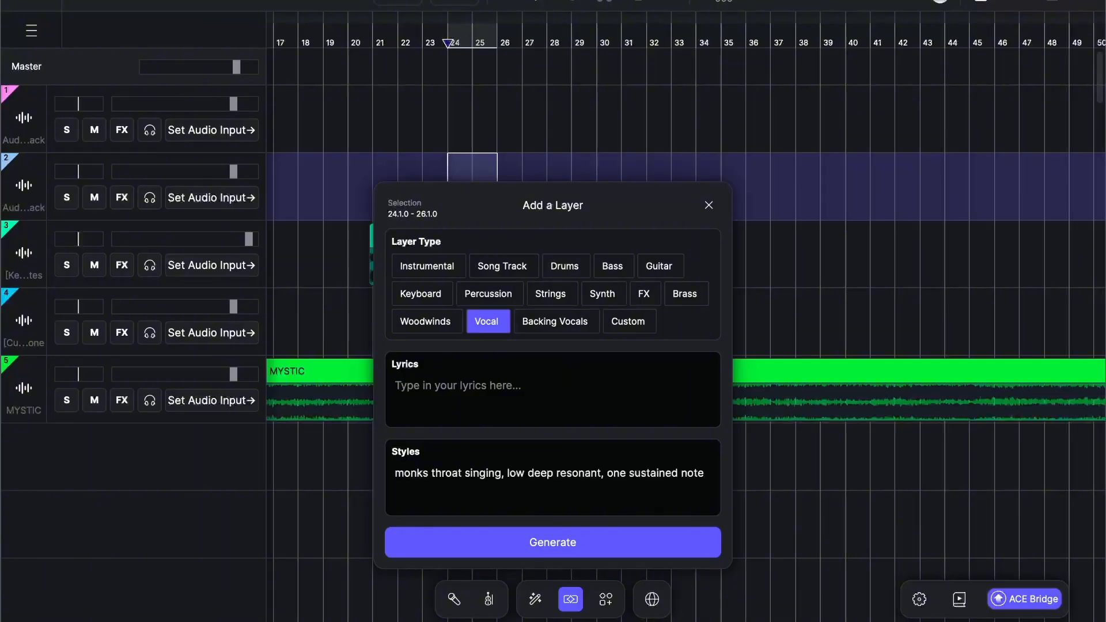
pyautogui.click(565, 545)
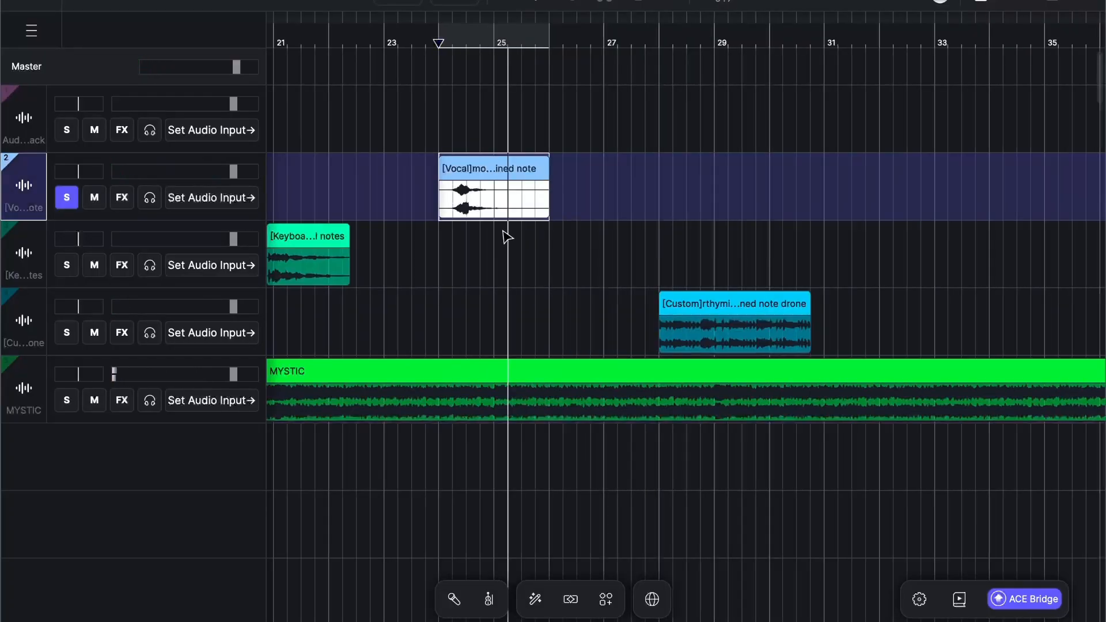
# Move the vocal clip earlier to start at about 22.4 and listen to its track in solo.
pyautogui.press('space')
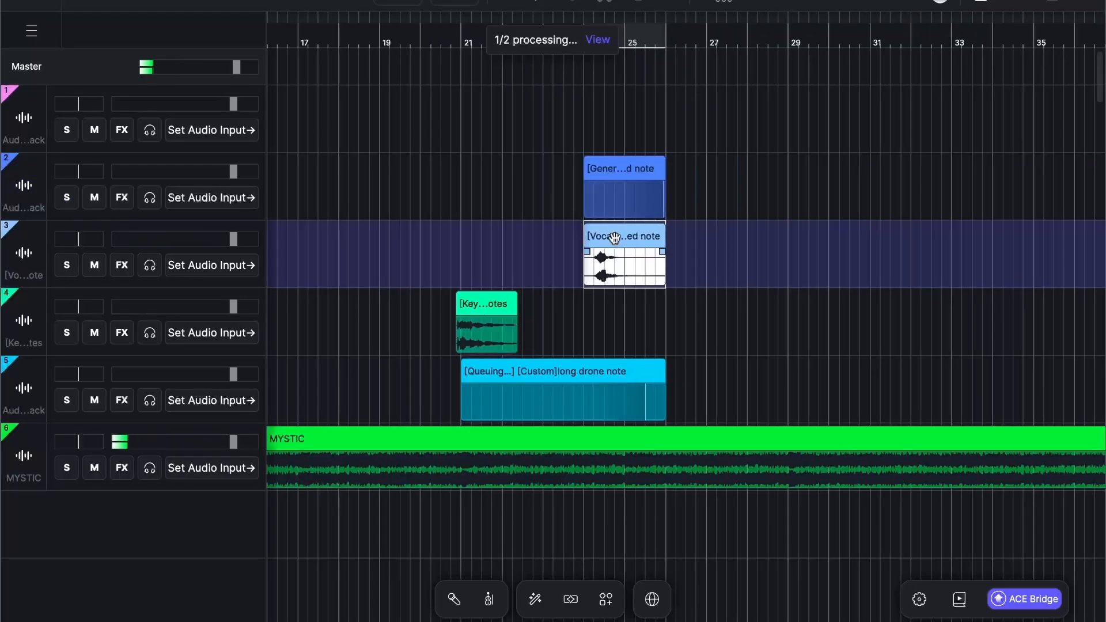
pyautogui.moveTo(572, 239); pyautogui.dragTo(554, 239)
pyautogui.click(68, 267)
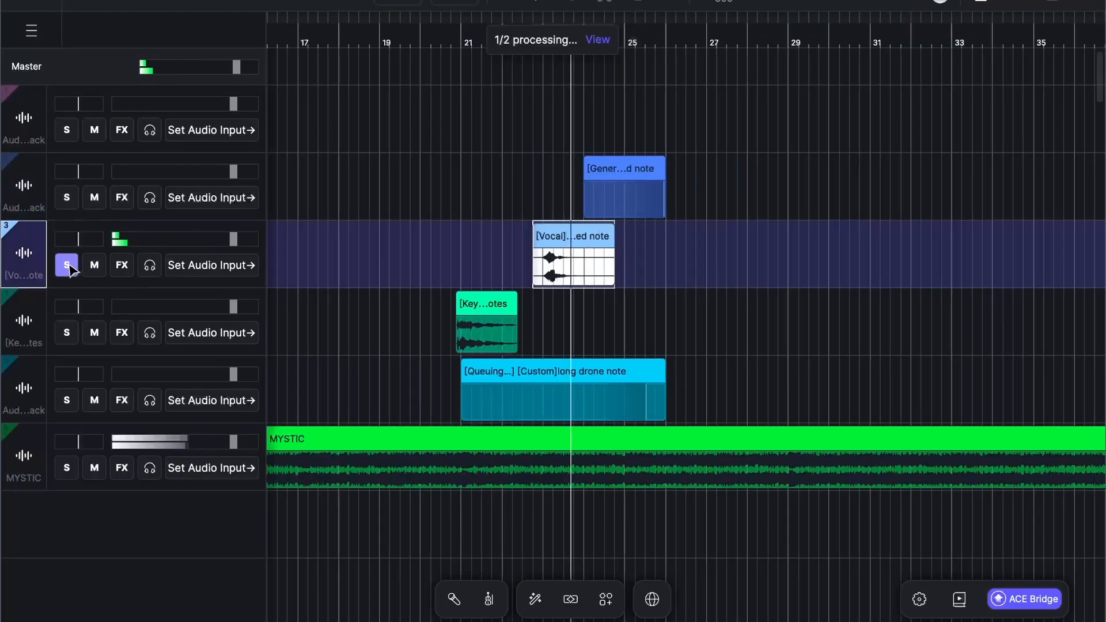
pyautogui.click(68, 266)
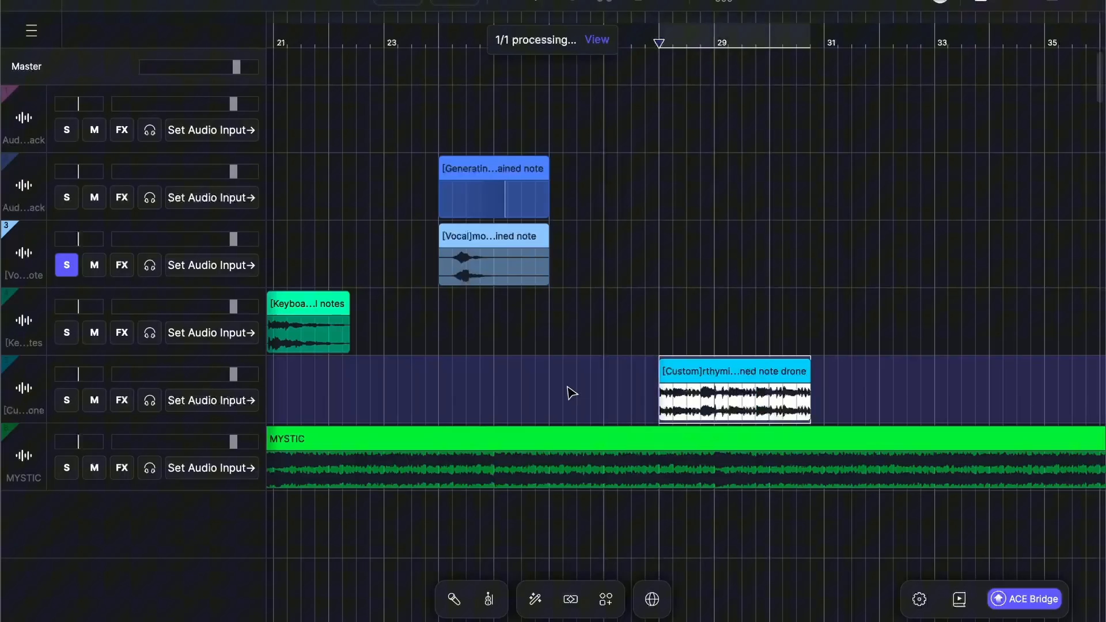
# Delete the pulsing drone clip at bar 28 and generate a Custom "long drone note" layer over bars 21 to 26 on that track.
pyautogui.press('Delete')
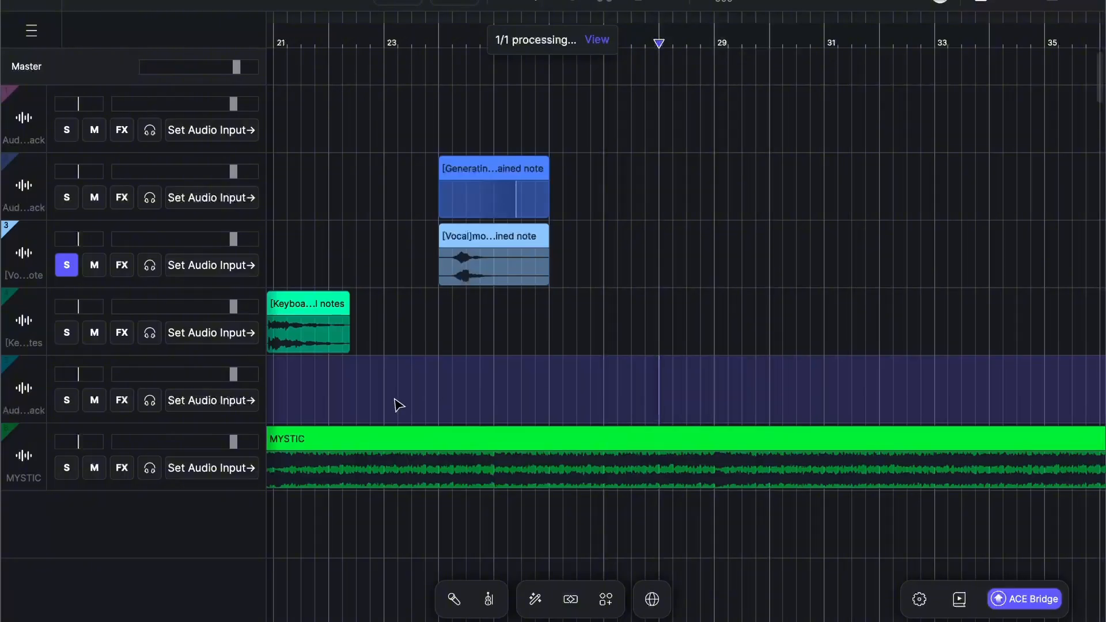
pyautogui.scroll(-3, 453, 390)
pyautogui.moveTo(363, 382); pyautogui.dragTo(515, 382)
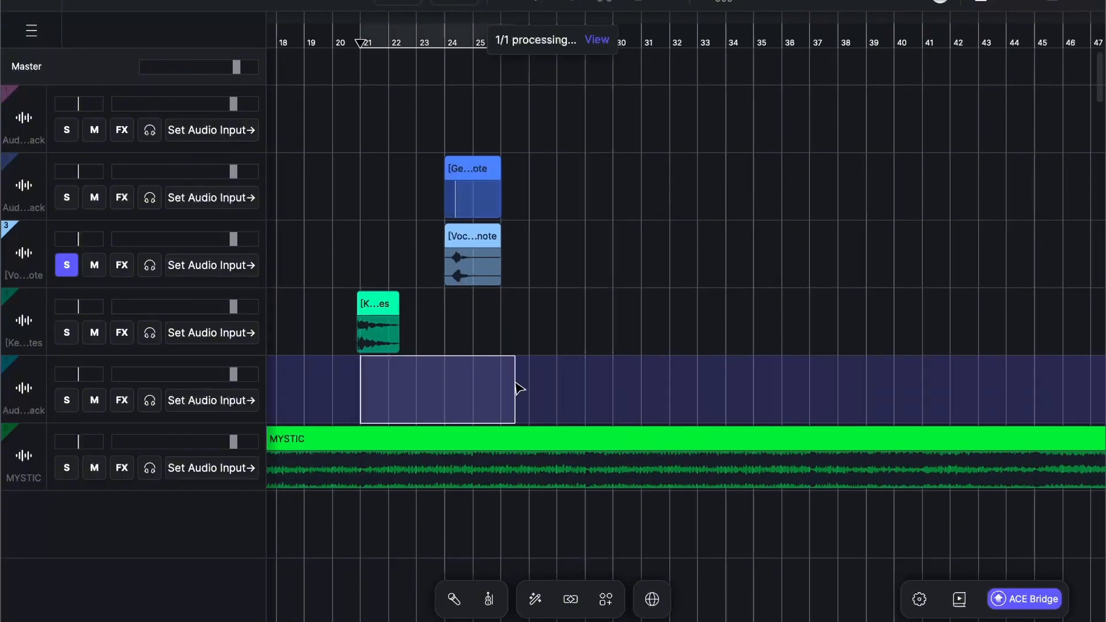
pyautogui.click(570, 599)
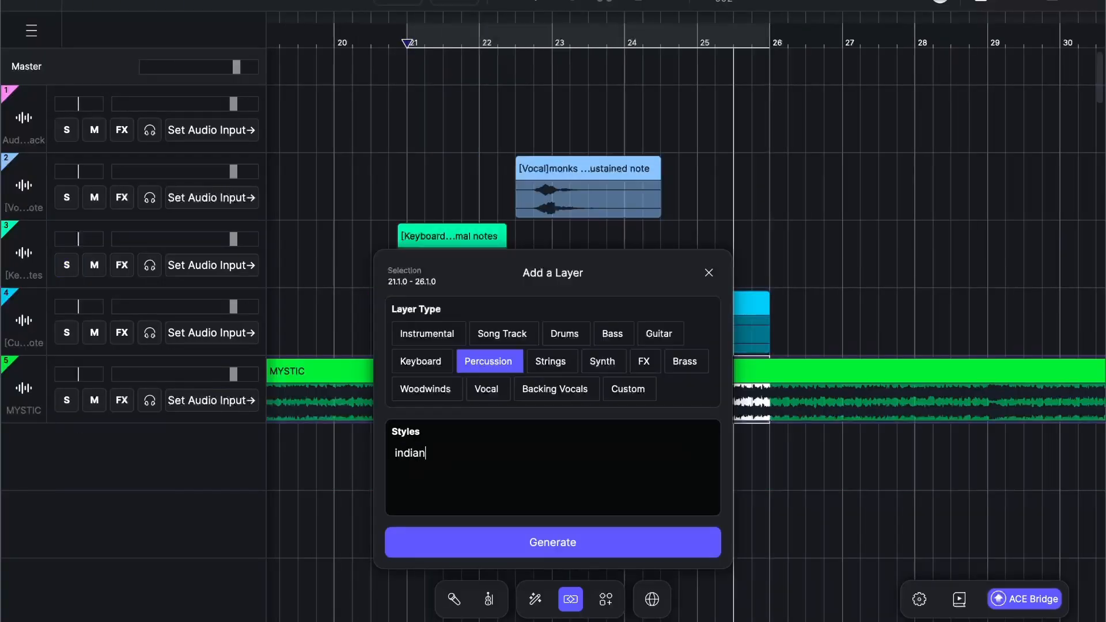
# Generate a Percussion layer over bars 21 to 26 in the style "indian tabla" and listen to the drone track in solo.
pyautogui.click(541, 544)
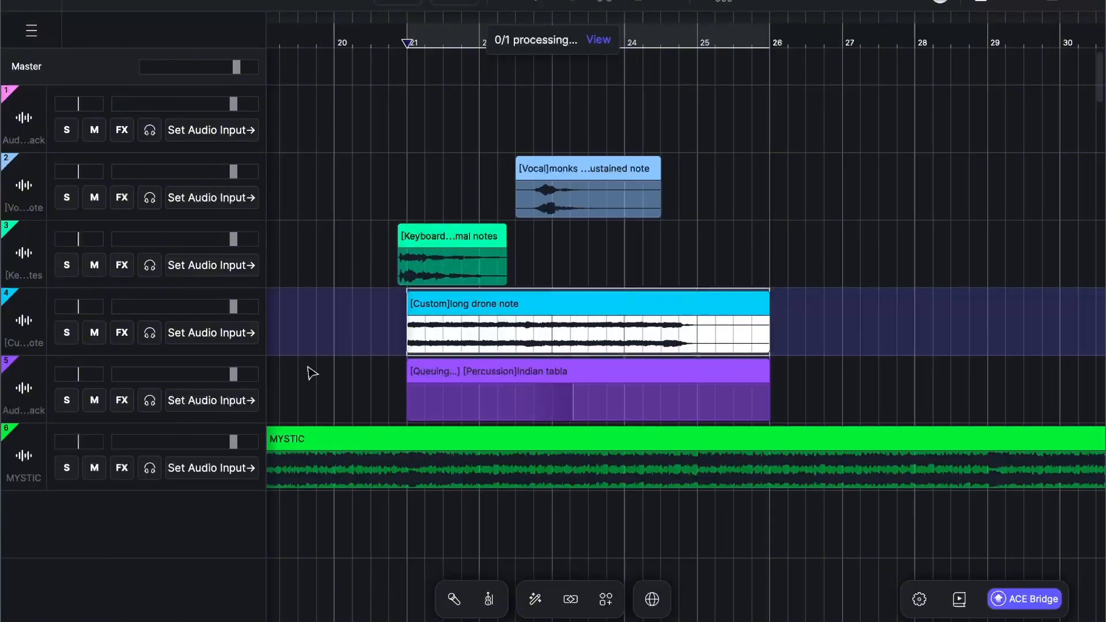
pyautogui.click(66, 333)
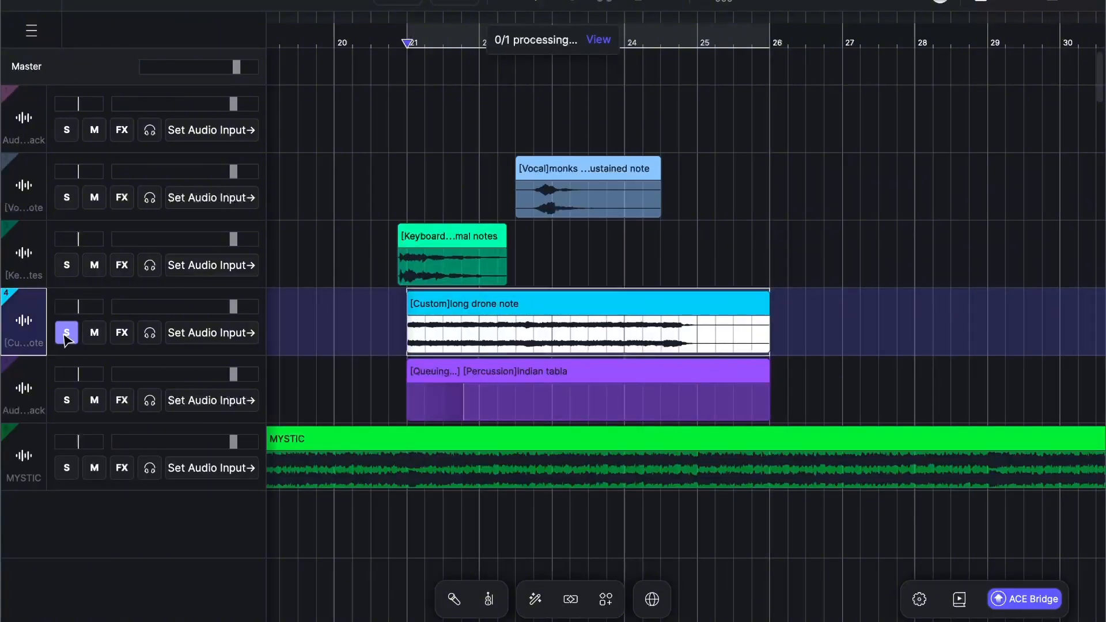
pyautogui.press('space')
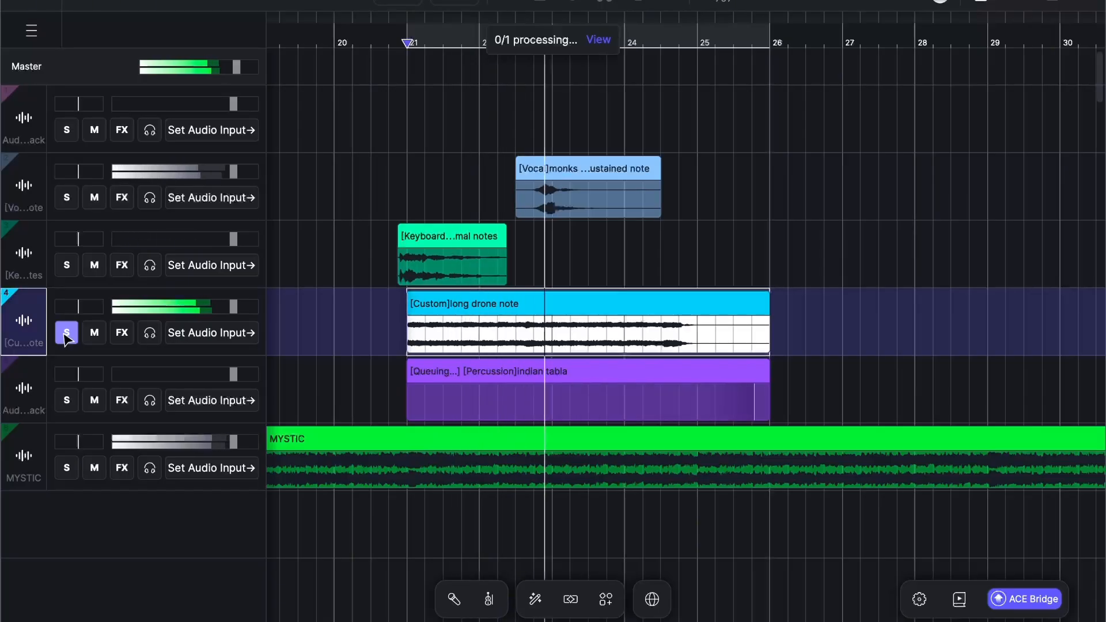
pyautogui.click(66, 334)
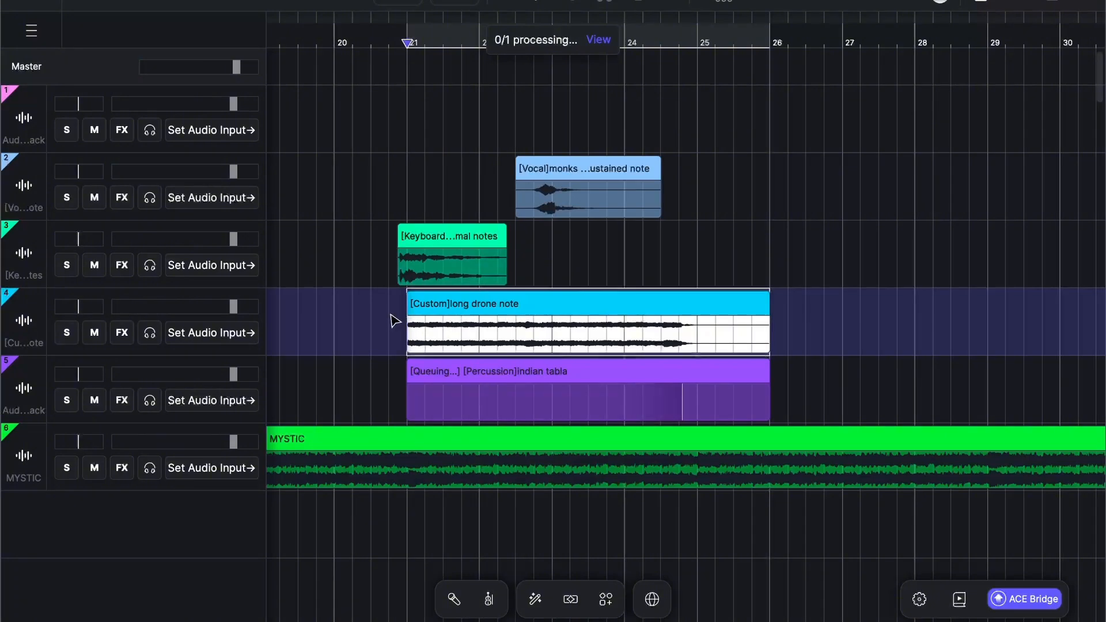
# Duplicate the drone, vocal and keyboard clips across bars 21 to 37, and select the repeated clips on each track.
pyautogui.click(379, 330)
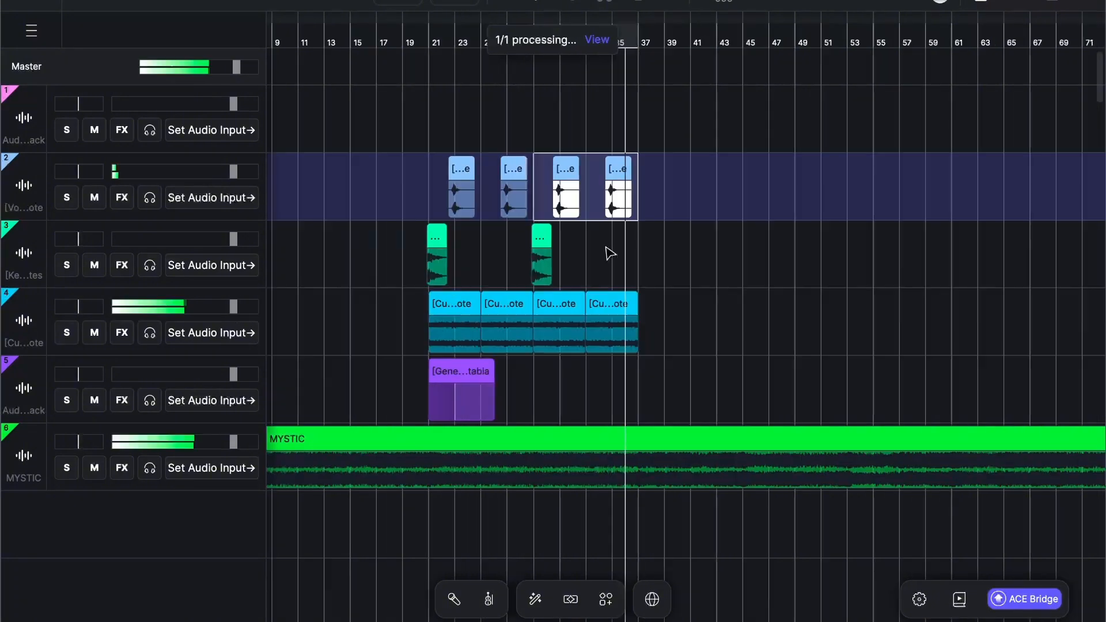
pyautogui.press('space')
pyautogui.click(607, 250)
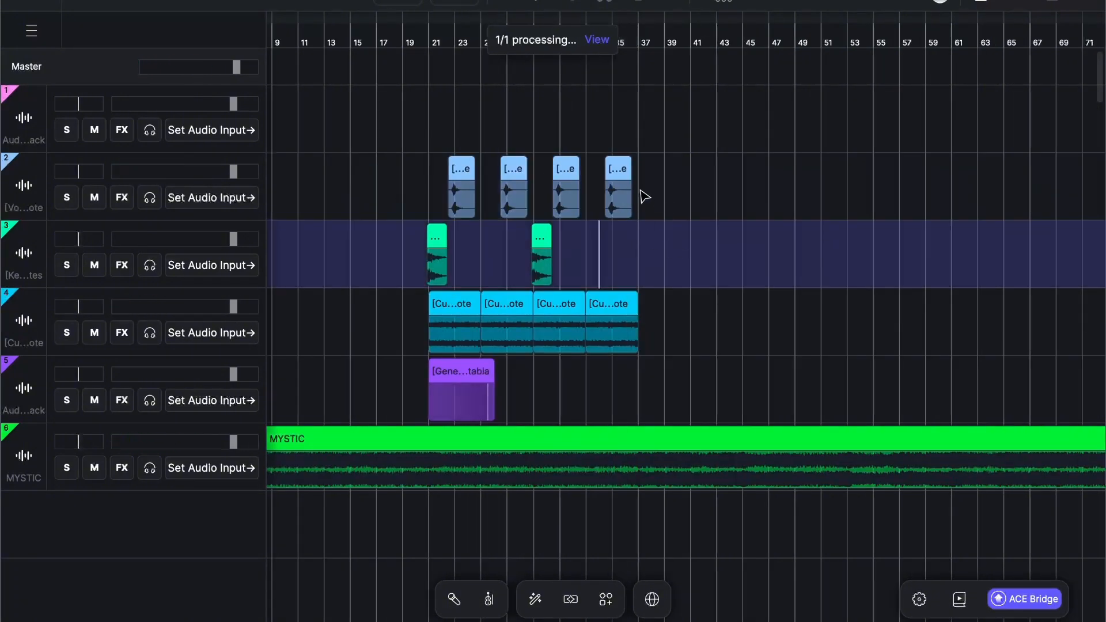
pyautogui.moveTo(645, 196); pyautogui.dragTo(415, 194)
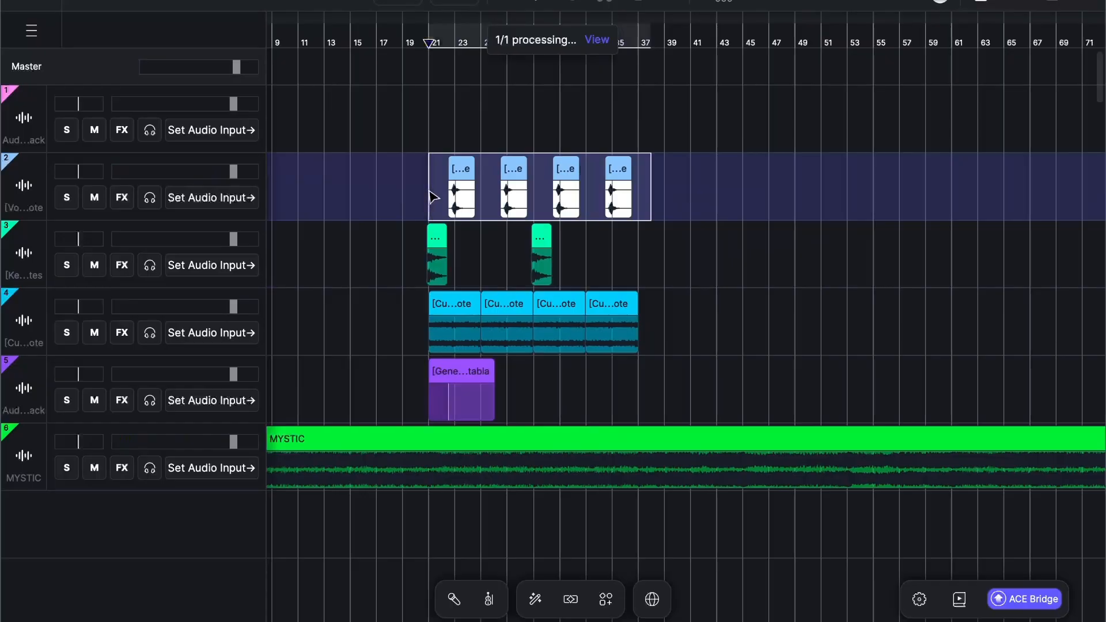
pyautogui.moveTo(611, 256); pyautogui.dragTo(393, 266)
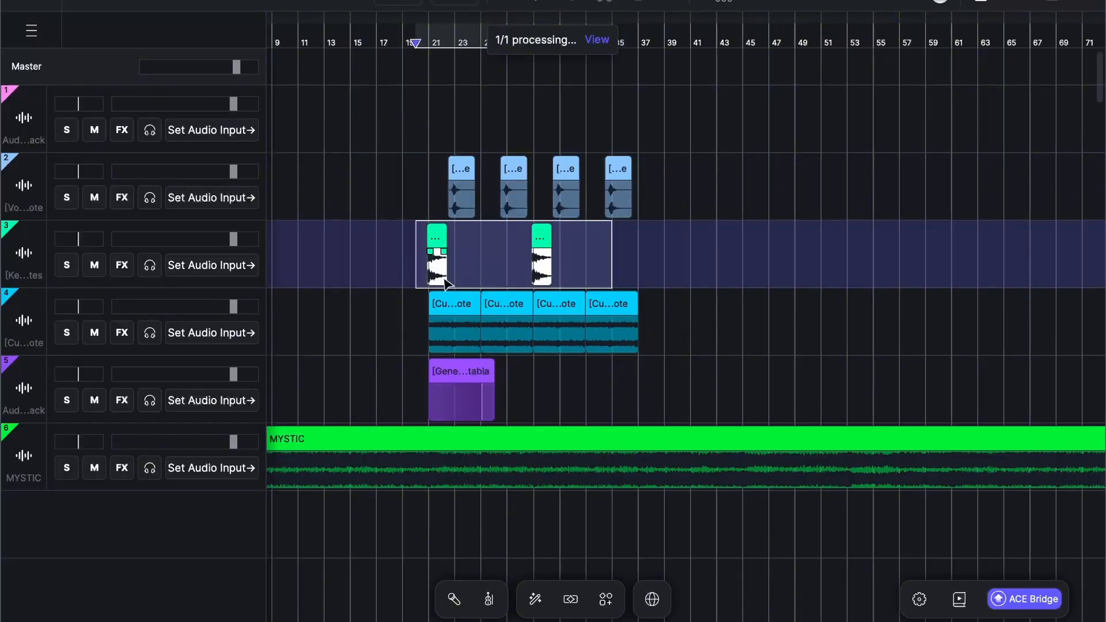
pyautogui.moveTo(408, 316); pyautogui.dragTo(637, 315)
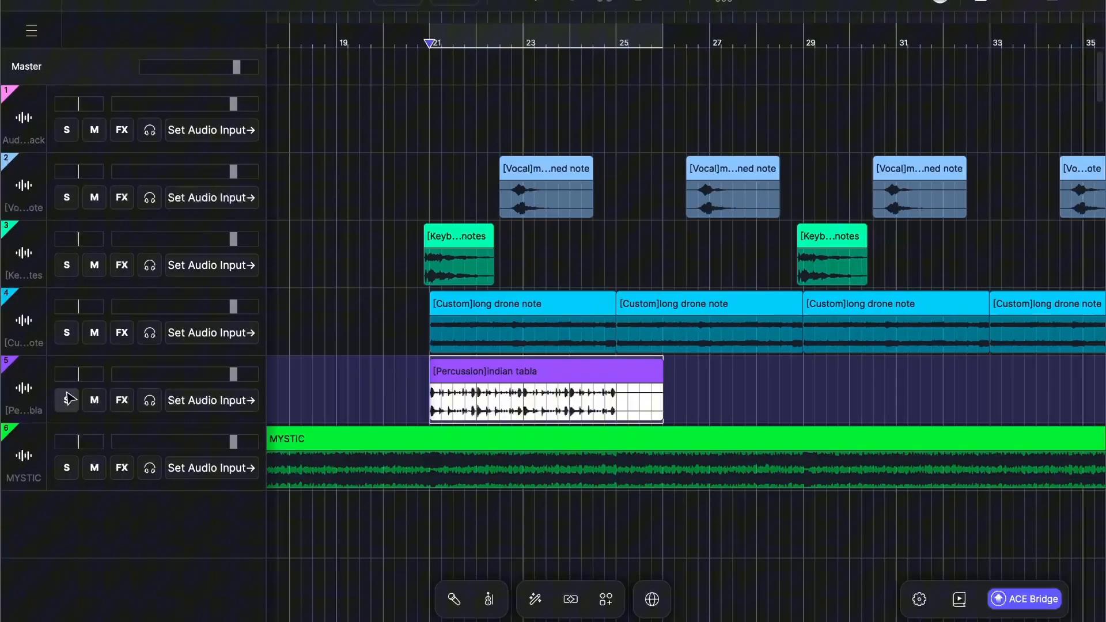
# Listen to the indian tabla percussion track in solo, then together with the full mix.
pyautogui.click(67, 398)
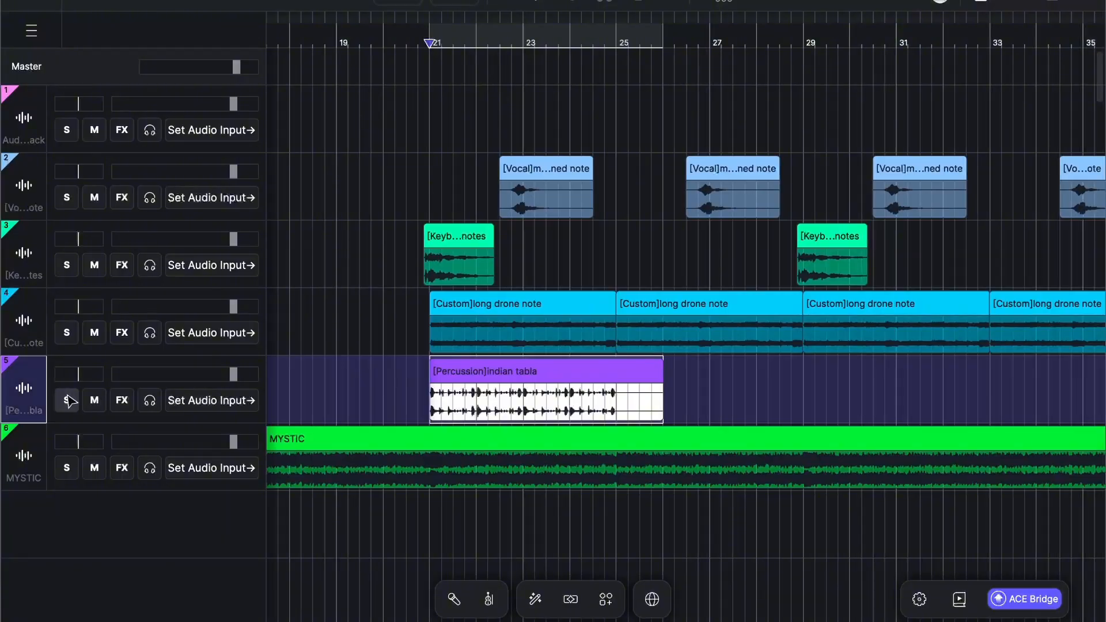
pyautogui.press('space')
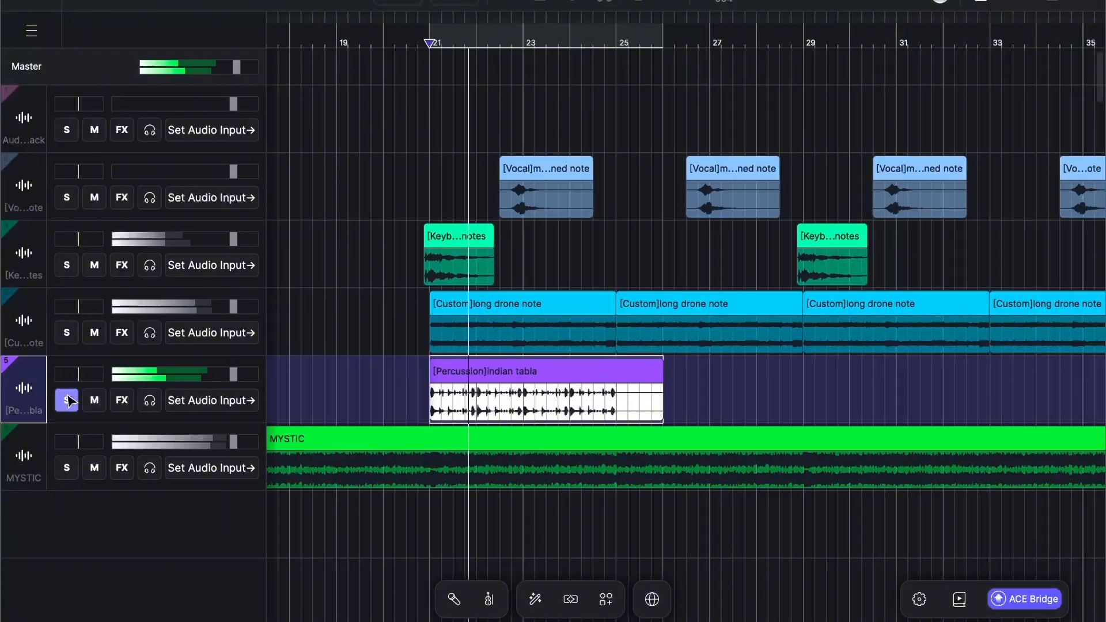
pyautogui.click(68, 398)
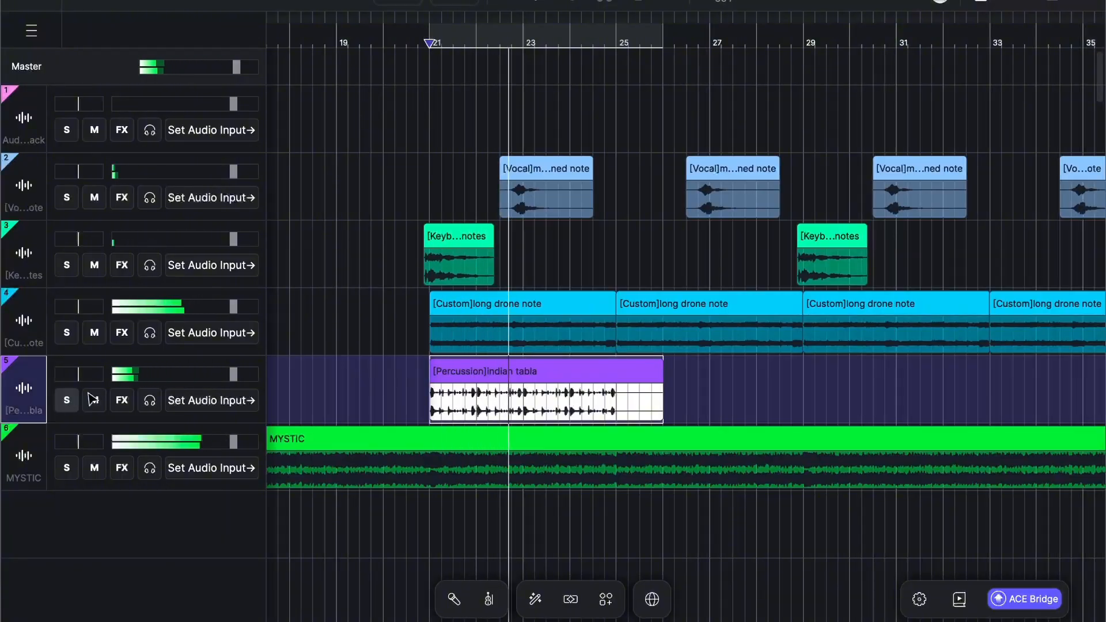
# Trim the tabla clip to end at bar 25 and duplicate it three times to fill up to bar 37.
pyautogui.doubleClick(510, 377)
pyautogui.press('Escape')
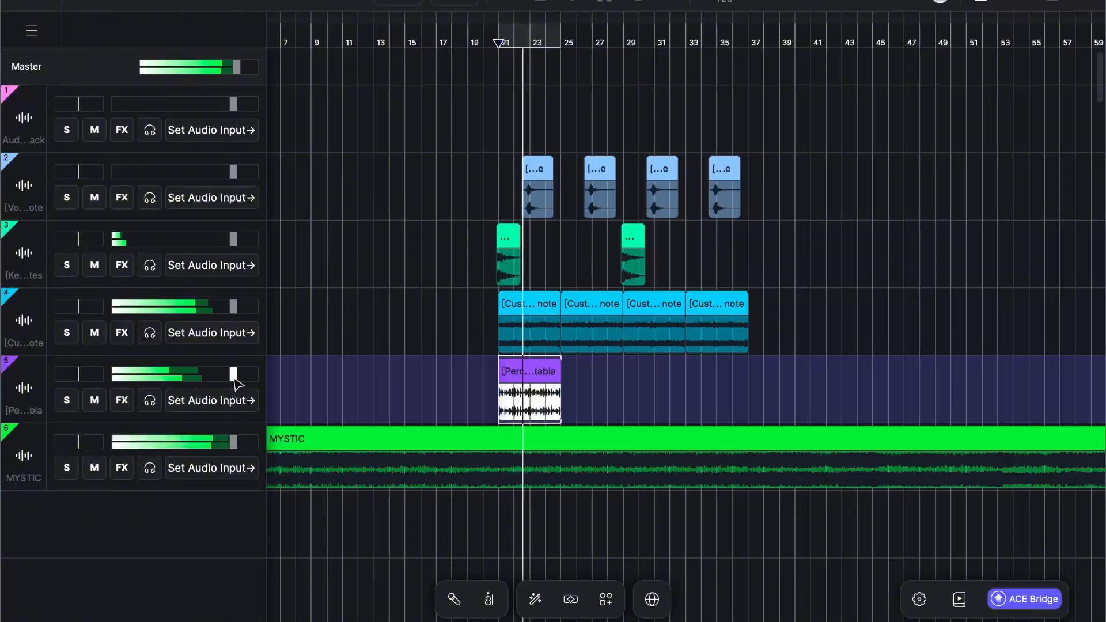
pyautogui.hotkey('ctrl', 'd')
pyautogui.hotkey('ctrl', 'd')
pyautogui.hotkey('ctrl', 'd')
pyautogui.doubleClick(535, 373)
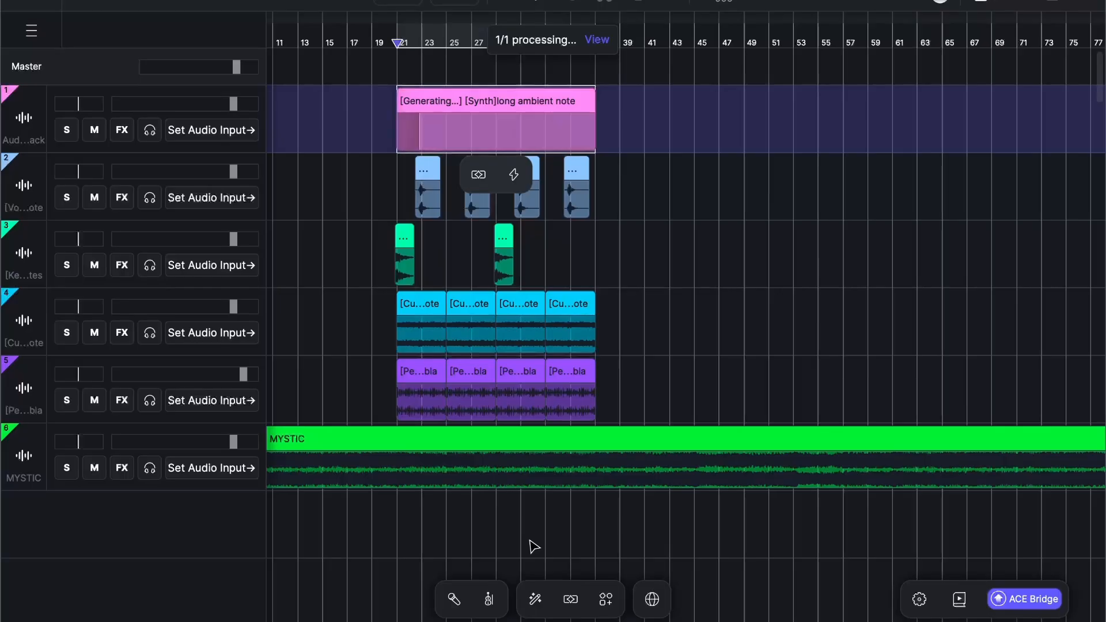
# Listen to the "long ambient note" synth layer in solo from bar 21.
pyautogui.click(66, 129)
pyautogui.press('space')
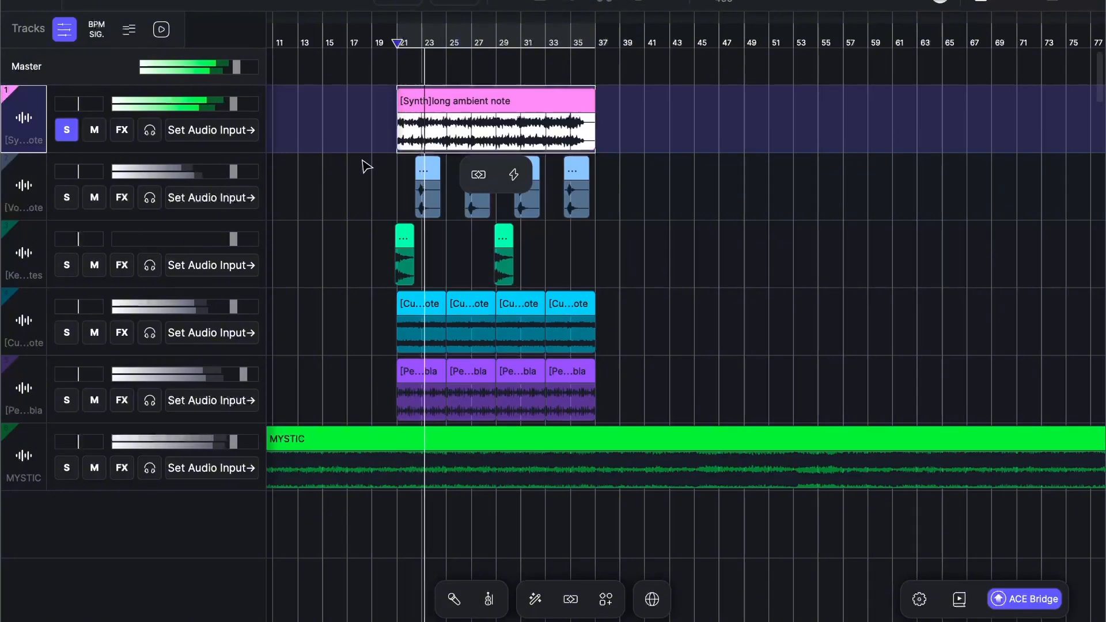
# Take the "long ambient note" synth track out of solo and listen to it with the full mix from bar 21.
pyautogui.press('space')
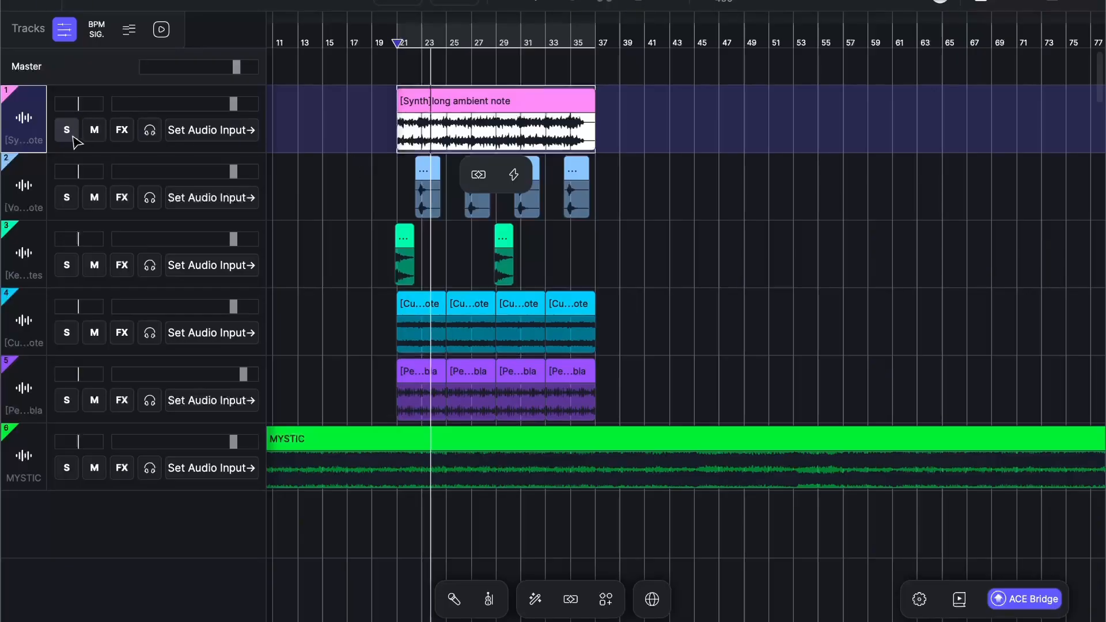
pyautogui.press('space')
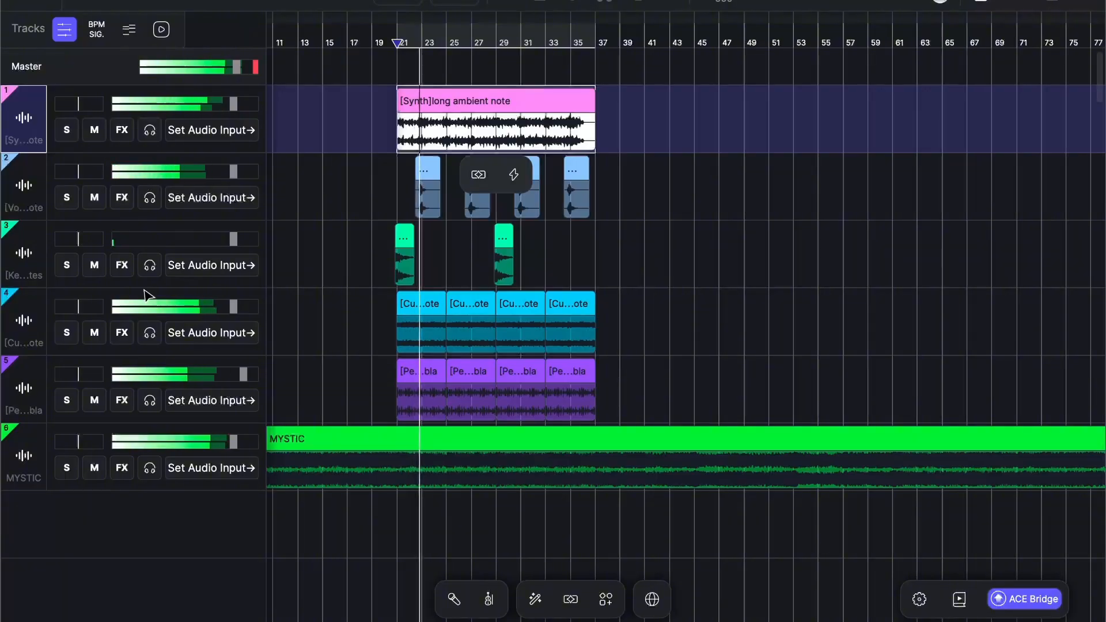
pyautogui.press('space')
# Move the "long ambient note" synth clip and all four drone clips so they start at bar 37.
pyautogui.moveTo(450, 100); pyautogui.dragTo(645, 108)
pyautogui.click(571, 304)
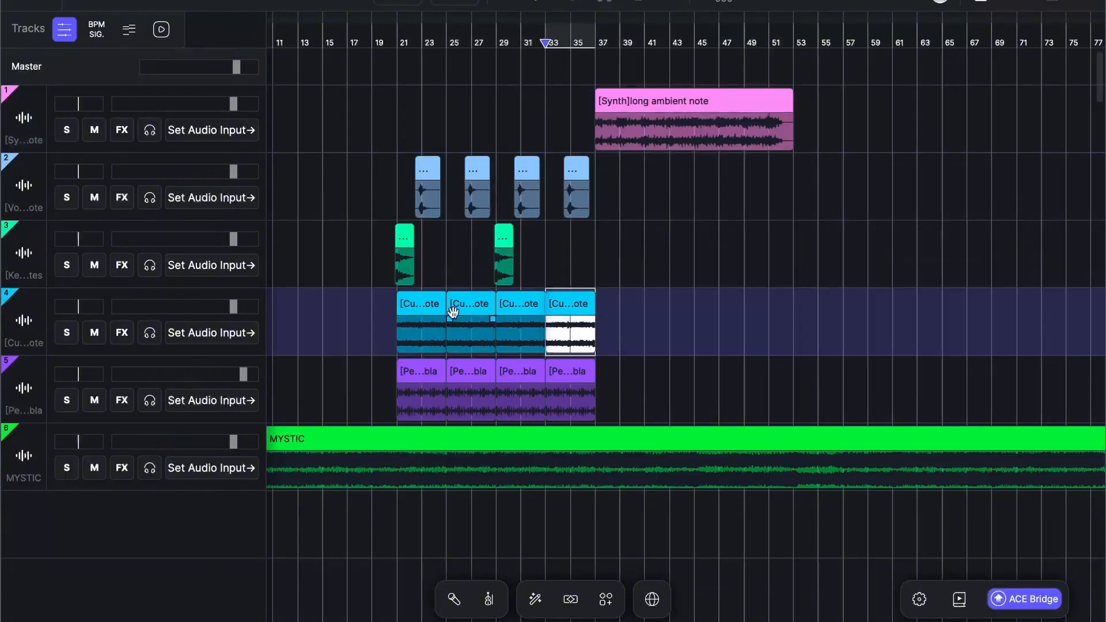
pyautogui.keyDown('shift'); pyautogui.click(407, 305); pyautogui.keyUp('shift')
pyautogui.moveTo(407, 305); pyautogui.dragTo(605, 306)
# Generate a Synth layer styled "retro high pitch saw synth, long ambient note" over bars 37 to 52 and listen to it in solo.
pyautogui.click(571, 599)
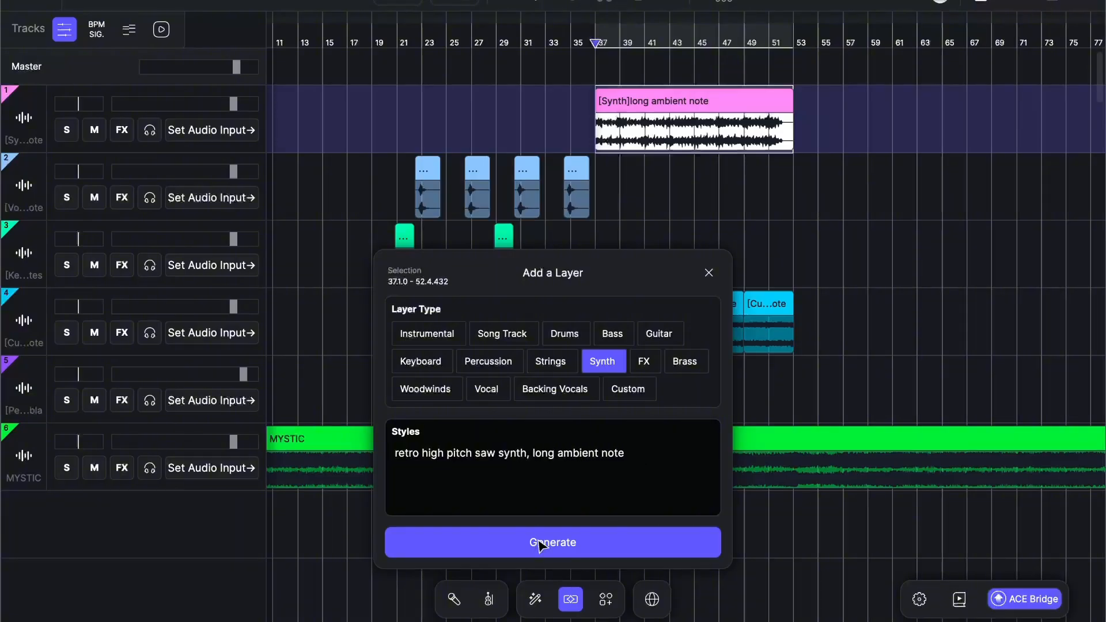
pyautogui.click(540, 543)
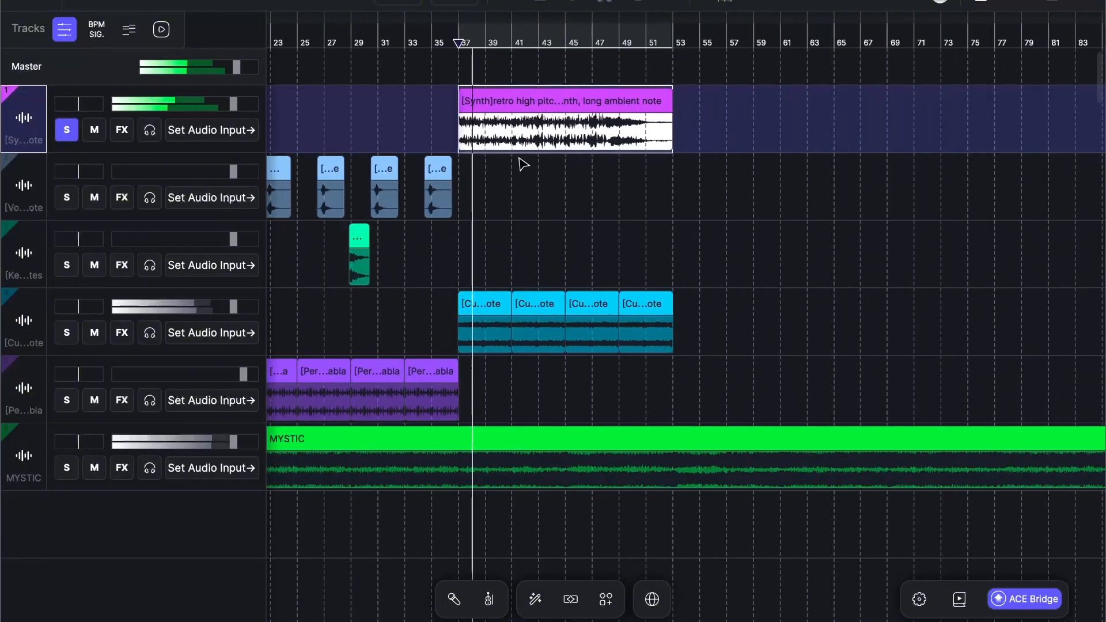
pyautogui.scroll(-3, 520, 159)
pyautogui.scroll(6, 520, 158)
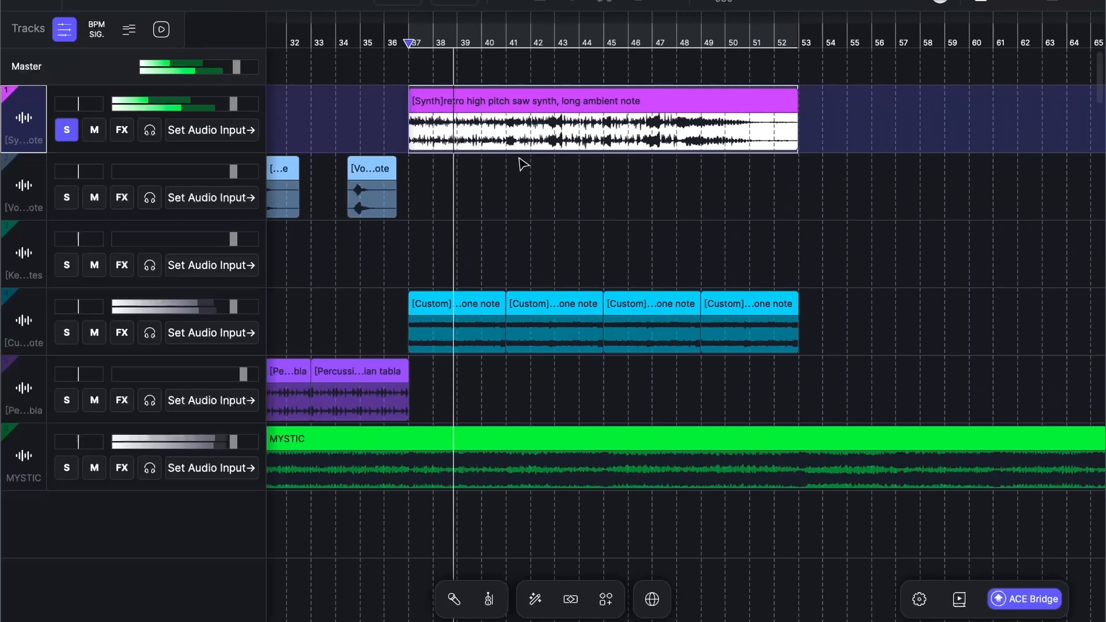
pyautogui.scroll(-5, 525, 161)
pyautogui.scroll(5, 531, 153)
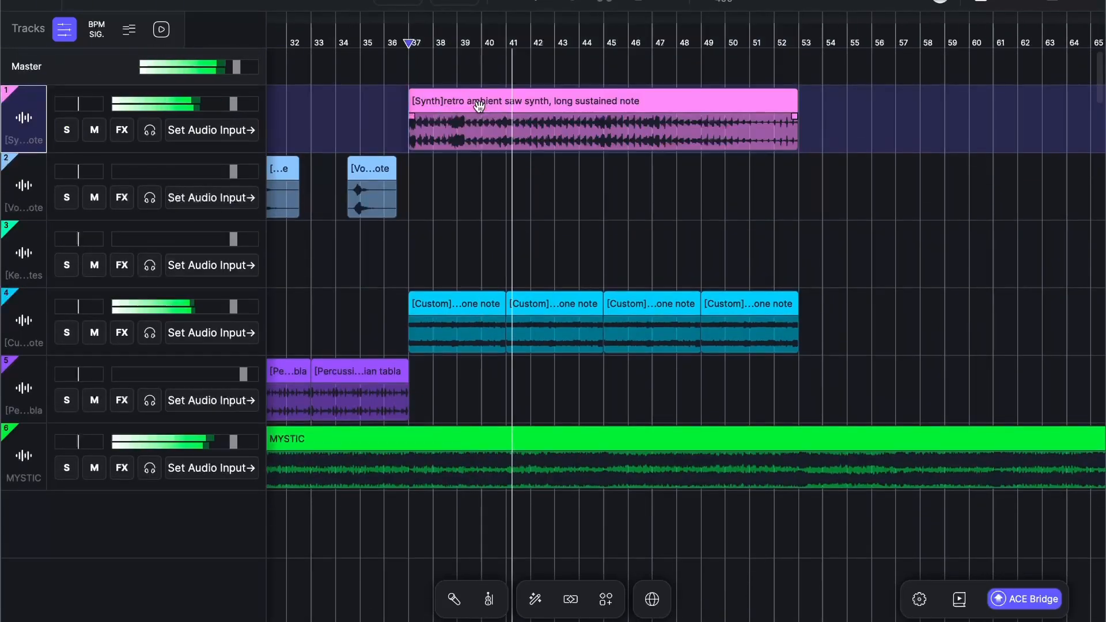
# Stop playback and delete the synth track with the "retro ambient saw synth, long sustained note" clip.
pyautogui.press('space')
pyautogui.click(479, 106)
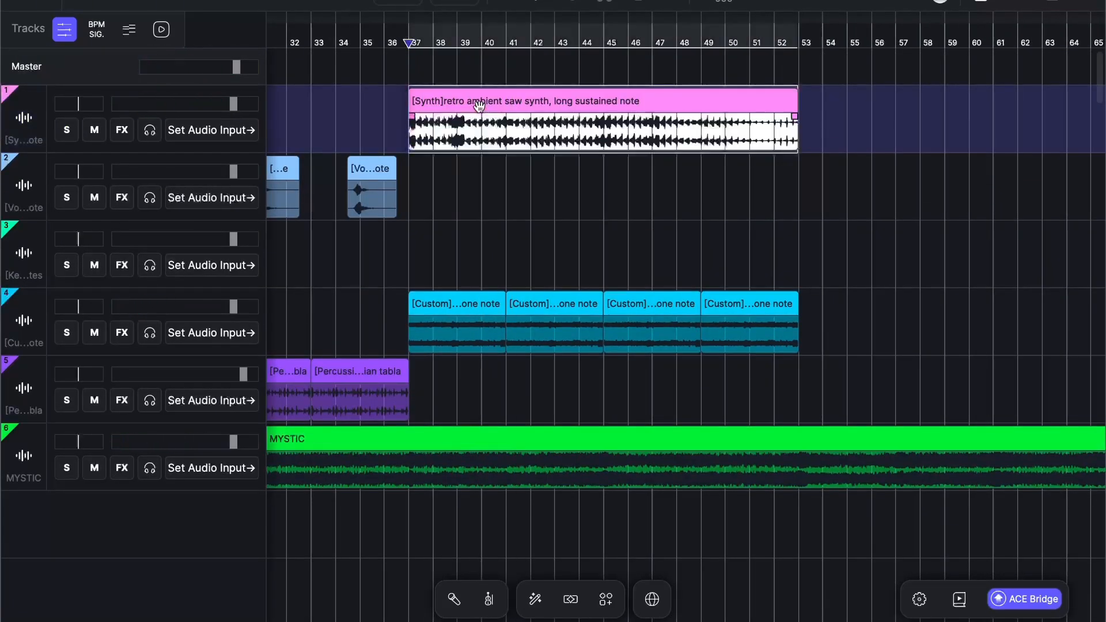
pyautogui.scroll(-2, 536, 194)
pyautogui.click(40, 110)
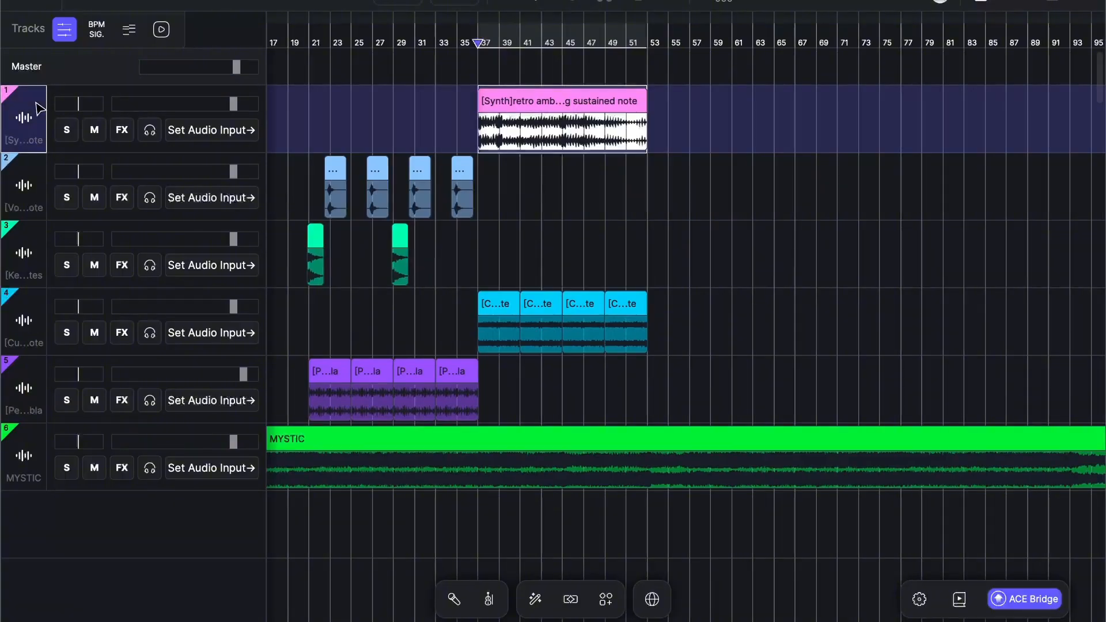
pyautogui.press('Delete')
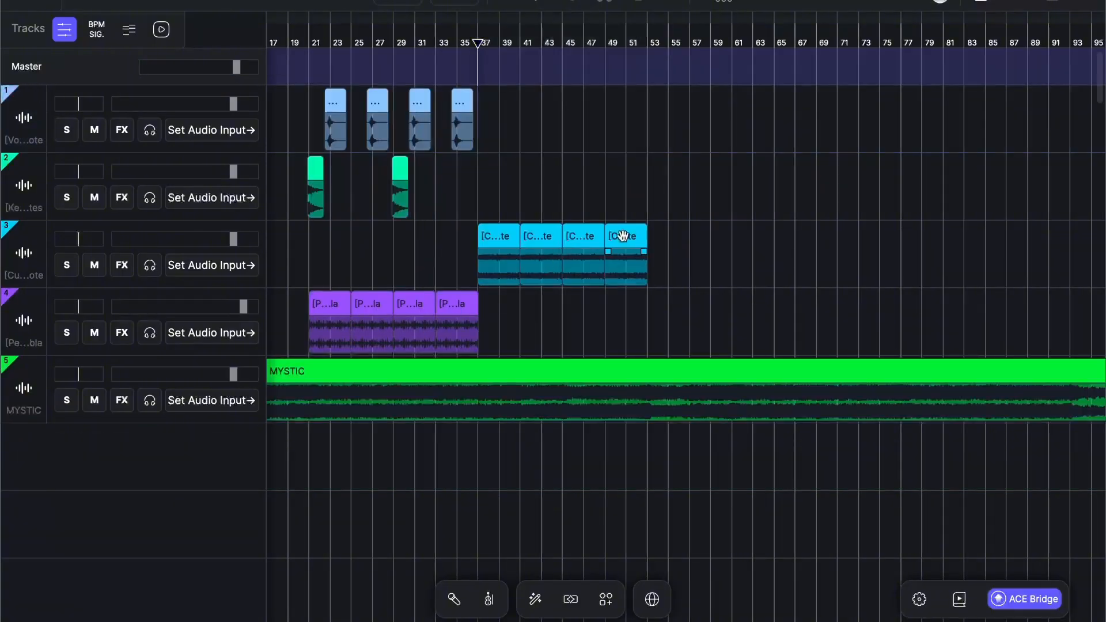
pyautogui.click(311, 159)
pyautogui.moveTo(311, 120); pyautogui.dragTo(457, 120)
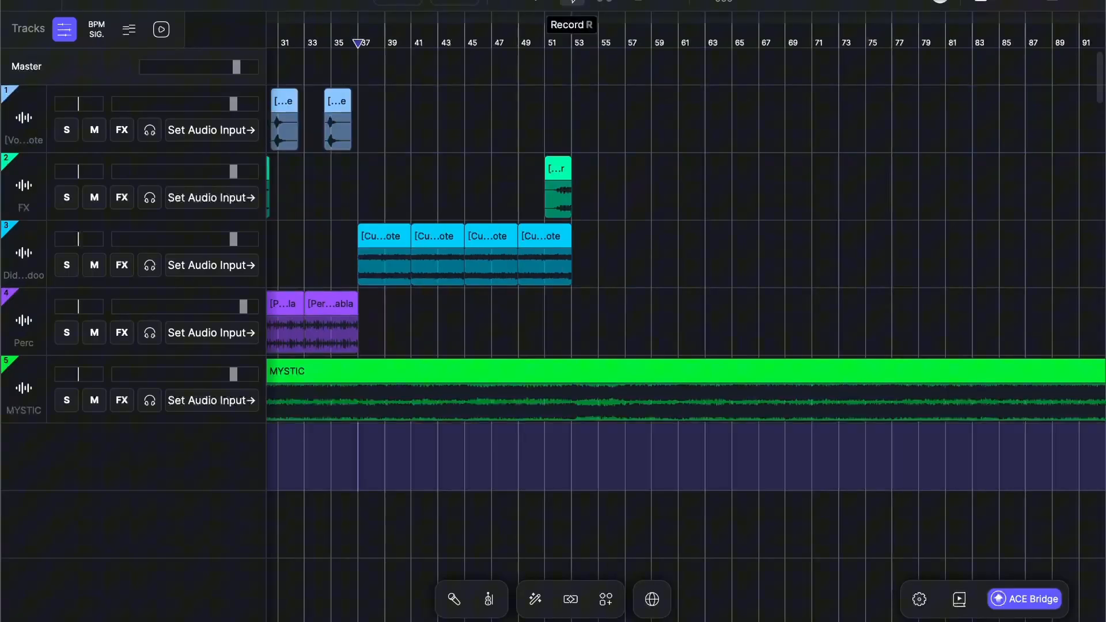
# Record a MIDI clip on a new track from bar 37 and extend the clip to bar 41.
pyautogui.click(571, 2)
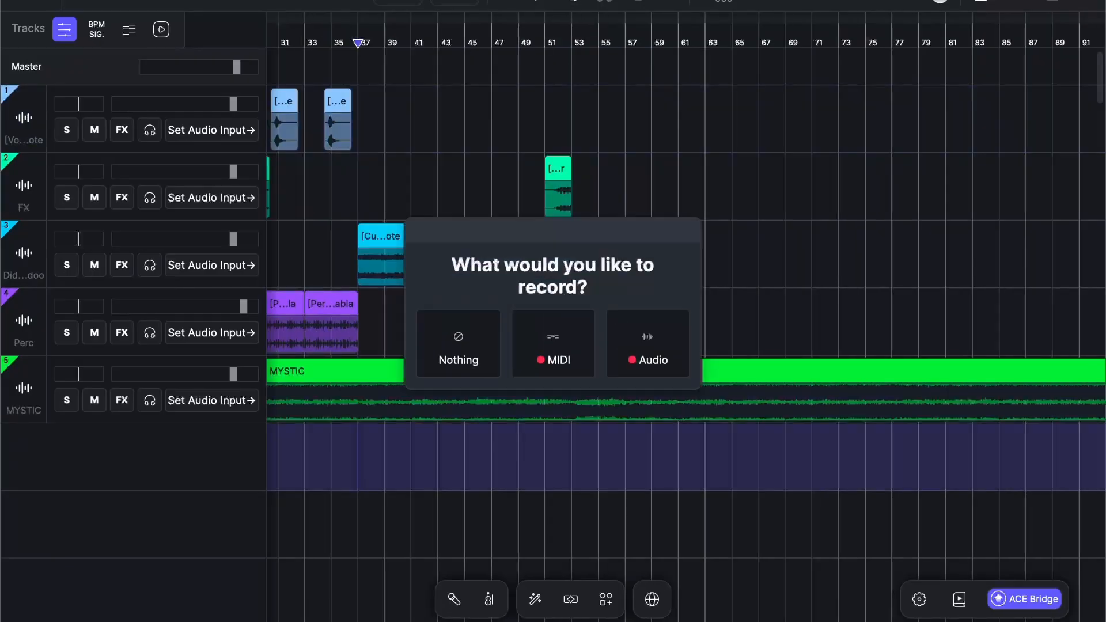
pyautogui.click(545, 336)
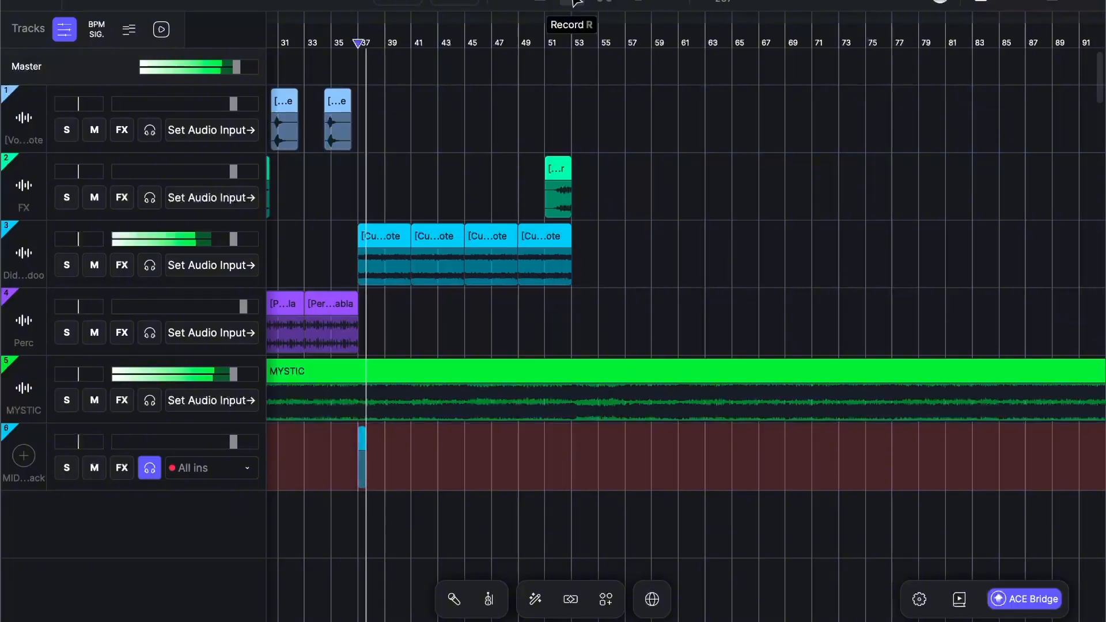
pyautogui.click(575, 2)
pyautogui.click(380, 463)
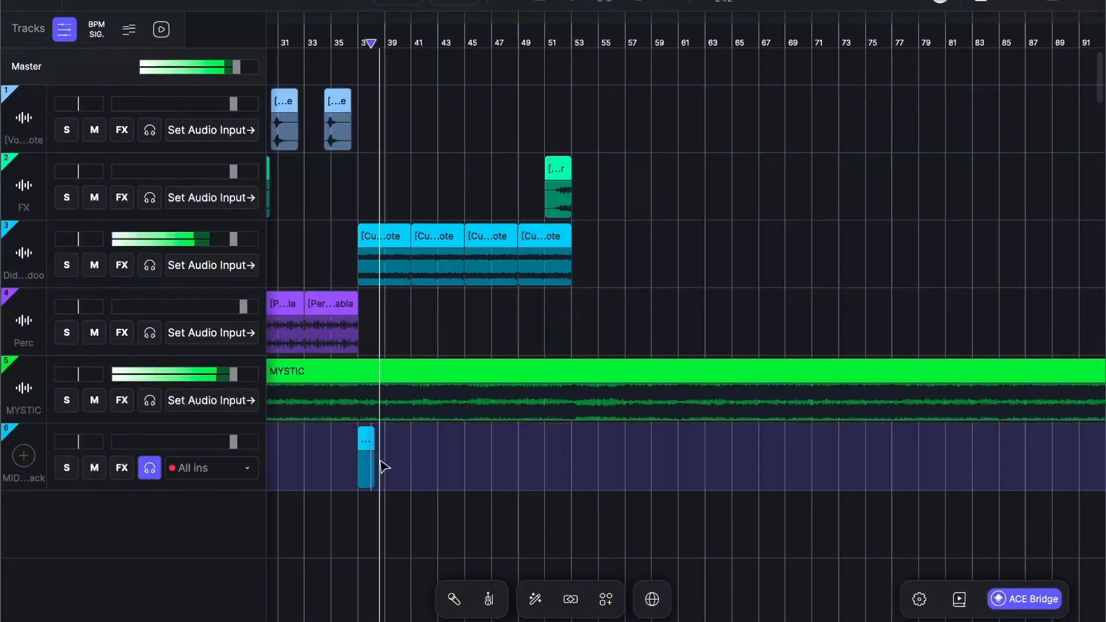
pyautogui.press('space')
pyautogui.moveTo(369, 442); pyautogui.dragTo(391, 441)
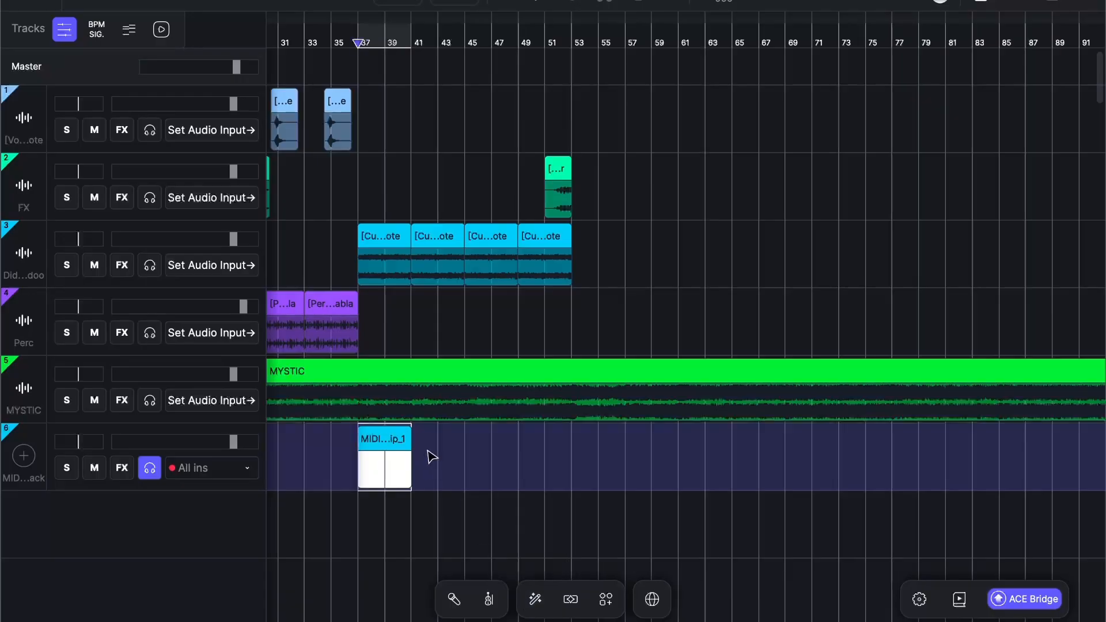
# Assign an AI instrument ensemble to the new MIDI track, listen to its clip in solo, and turn the solo off.
pyautogui.click(489, 599)
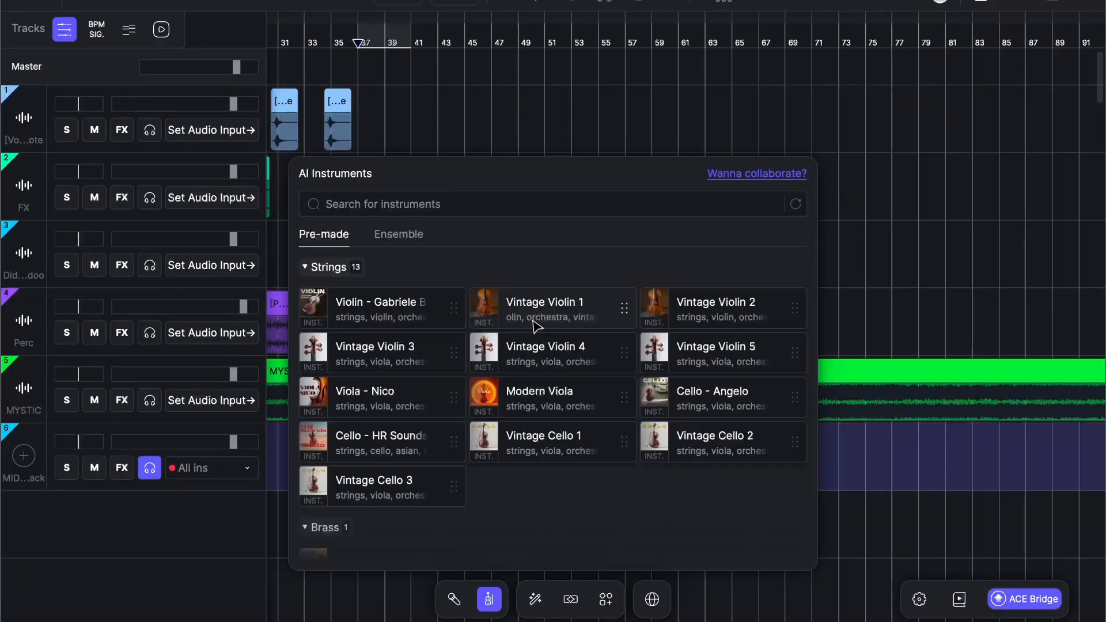
pyautogui.moveTo(434, 341); pyautogui.dragTo(17, 458)
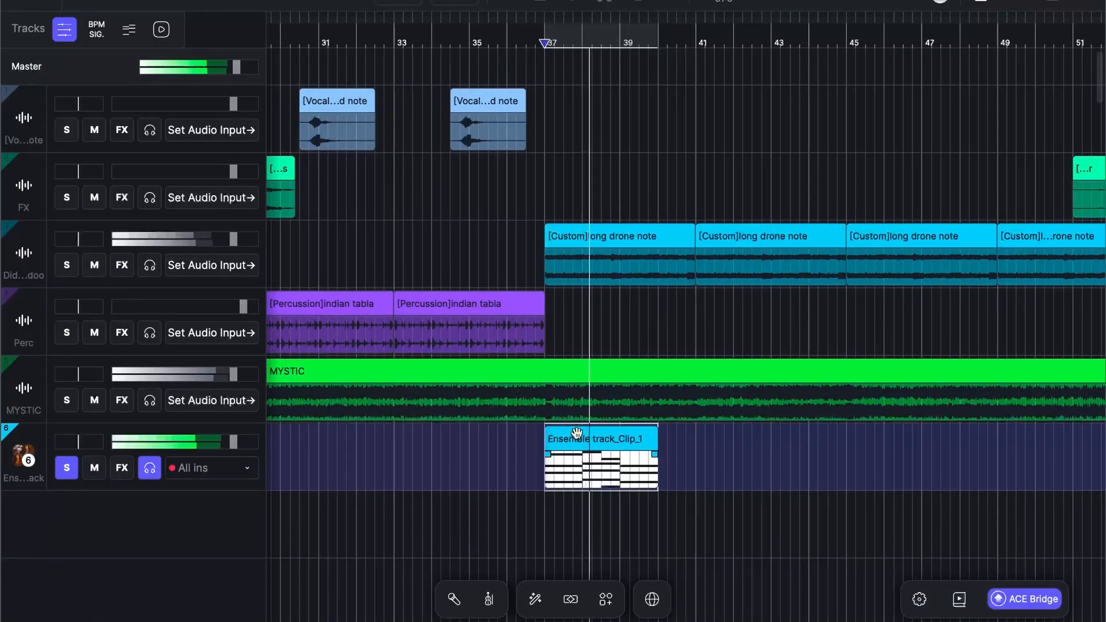
pyautogui.scroll(5, 689, 517)
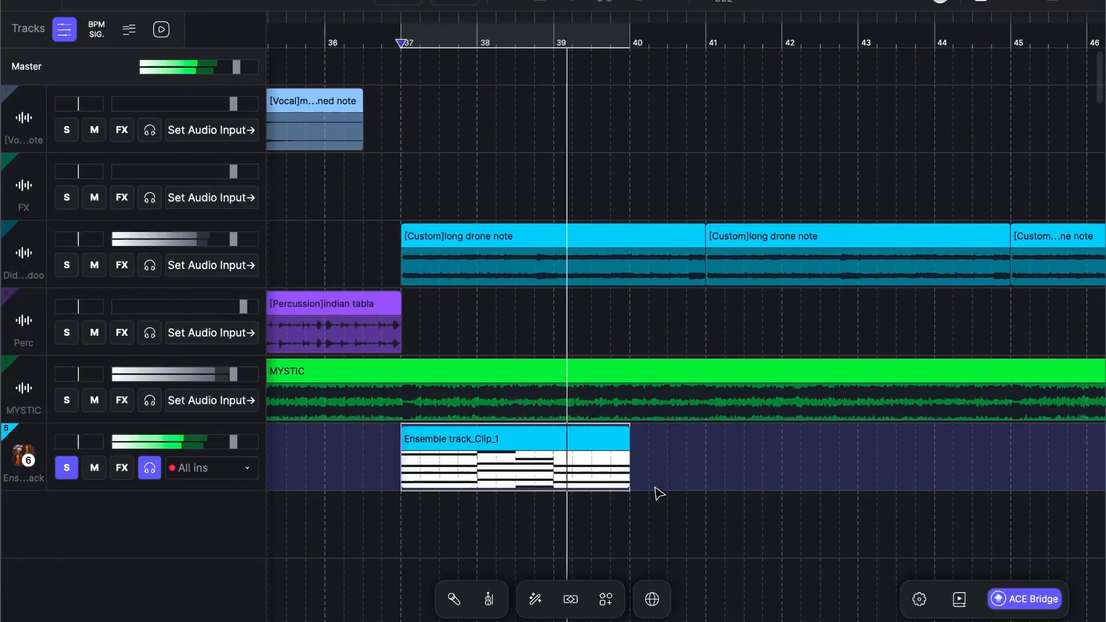
pyautogui.click(67, 468)
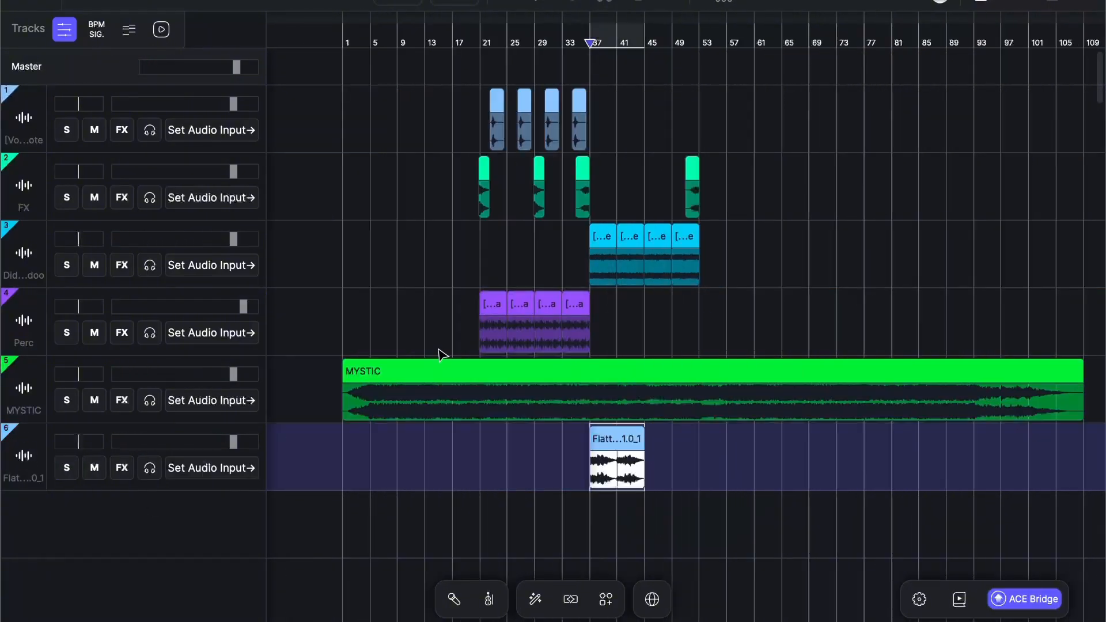
# Listen to the full mix from bar 19 onward.
pyautogui.click(464, 311)
pyautogui.scroll(5, 409, 264)
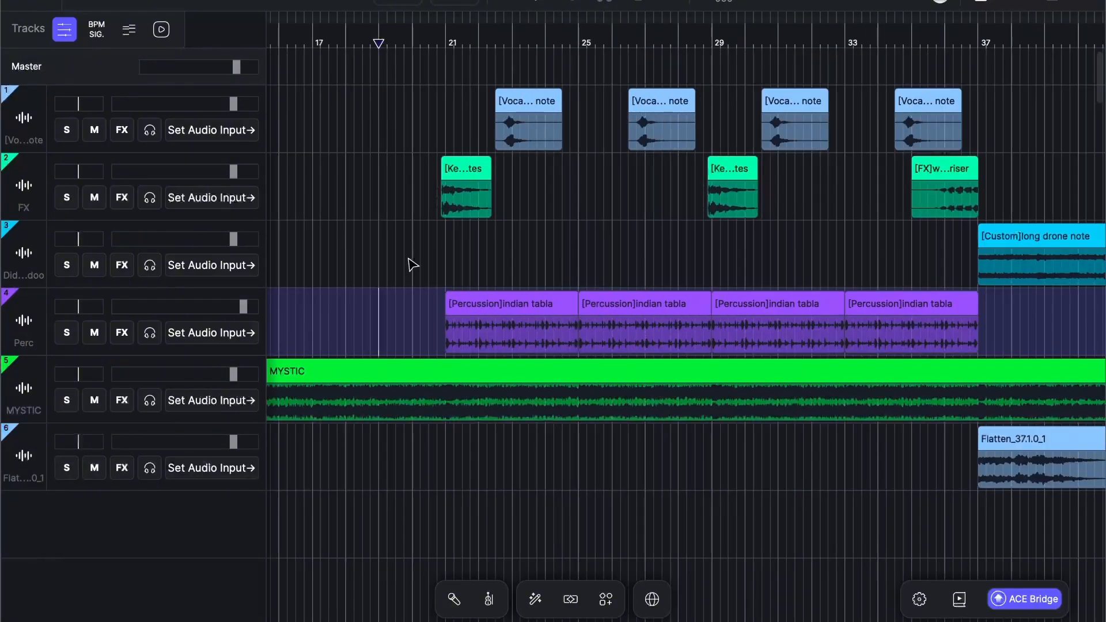
pyautogui.click(400, 253)
pyautogui.press('space')
pyautogui.scroll(-3, 614, 242)
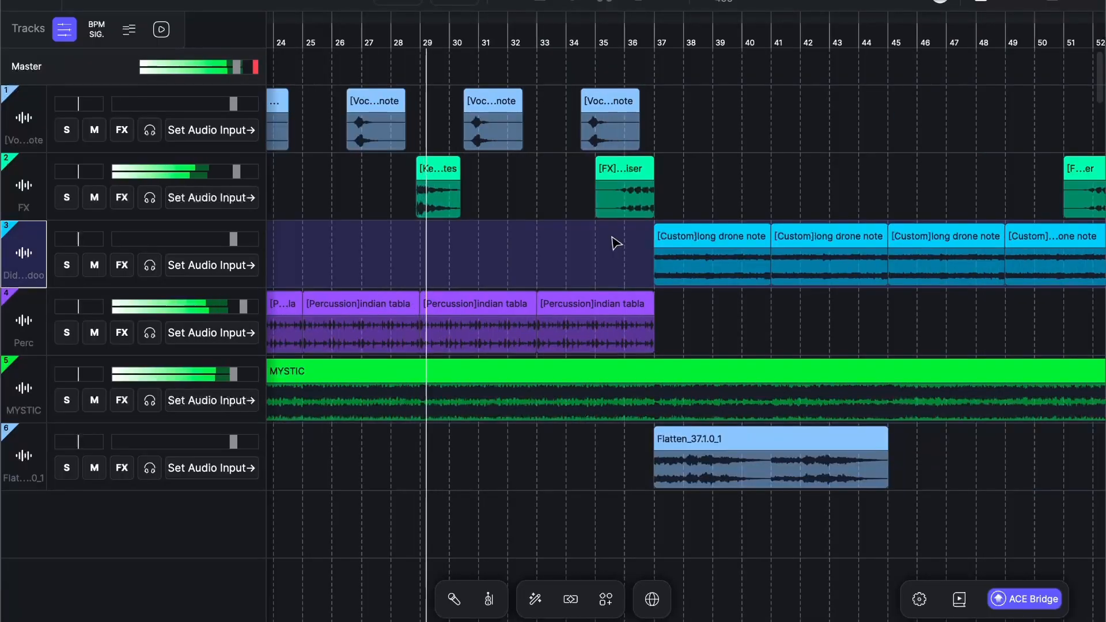
pyautogui.scroll(-3, 585, 245)
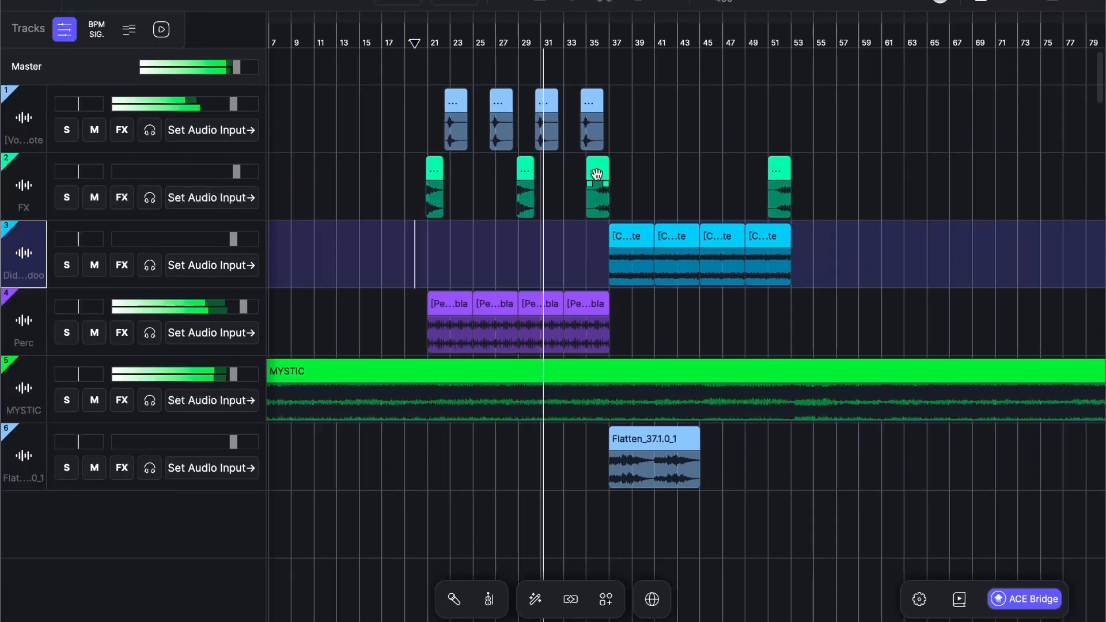
# Rename the flattened track 6 as "strings".
pyautogui.rightClick(27, 439)
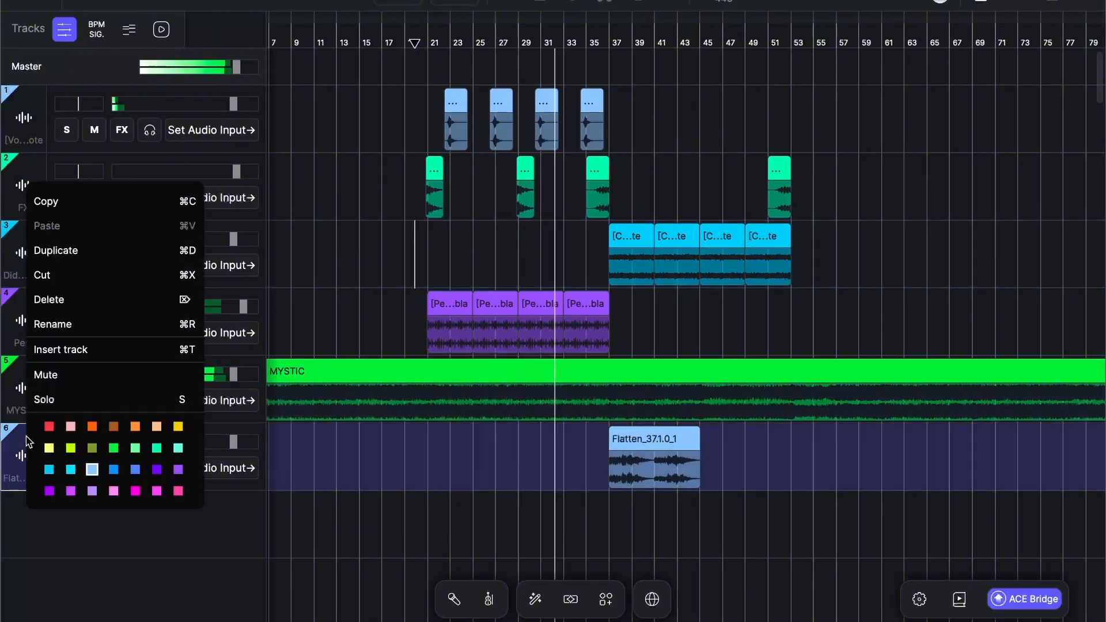
pyautogui.click(70, 325)
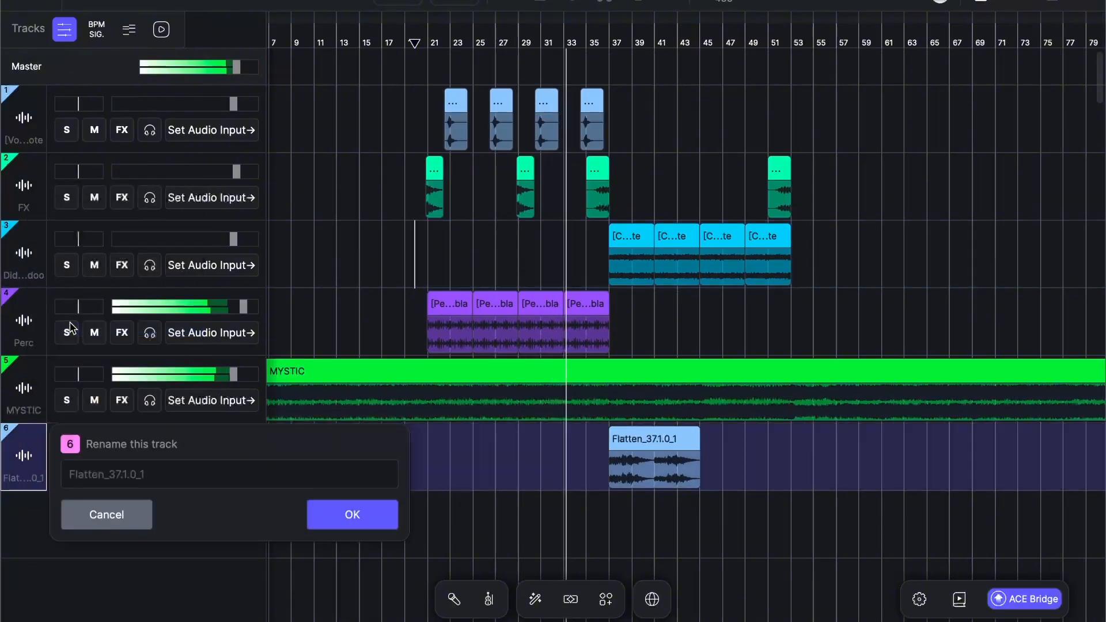
pyautogui.write('strings')
pyautogui.press('Return')
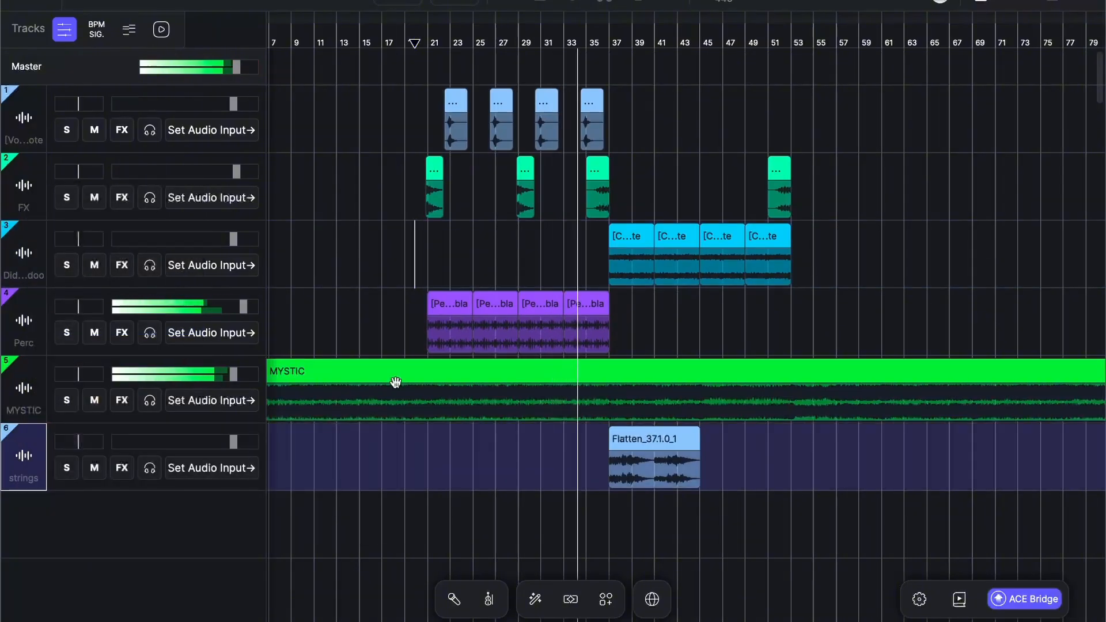
# View the basic effects of the strings track and close its effects view.
pyautogui.click(121, 468)
pyautogui.click(165, 90)
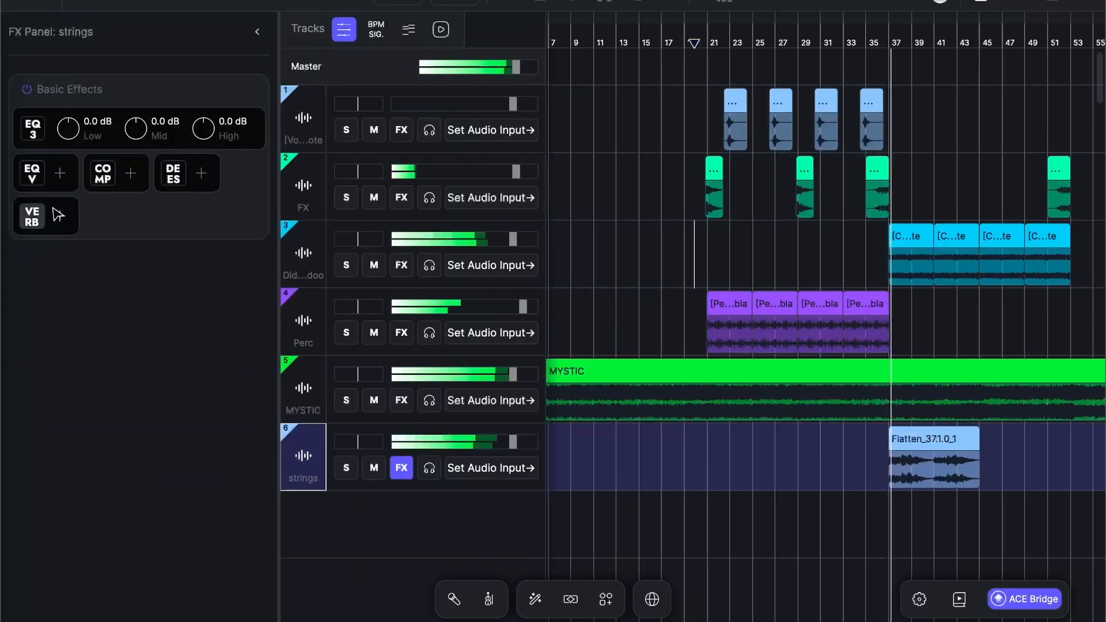
pyautogui.click(401, 467)
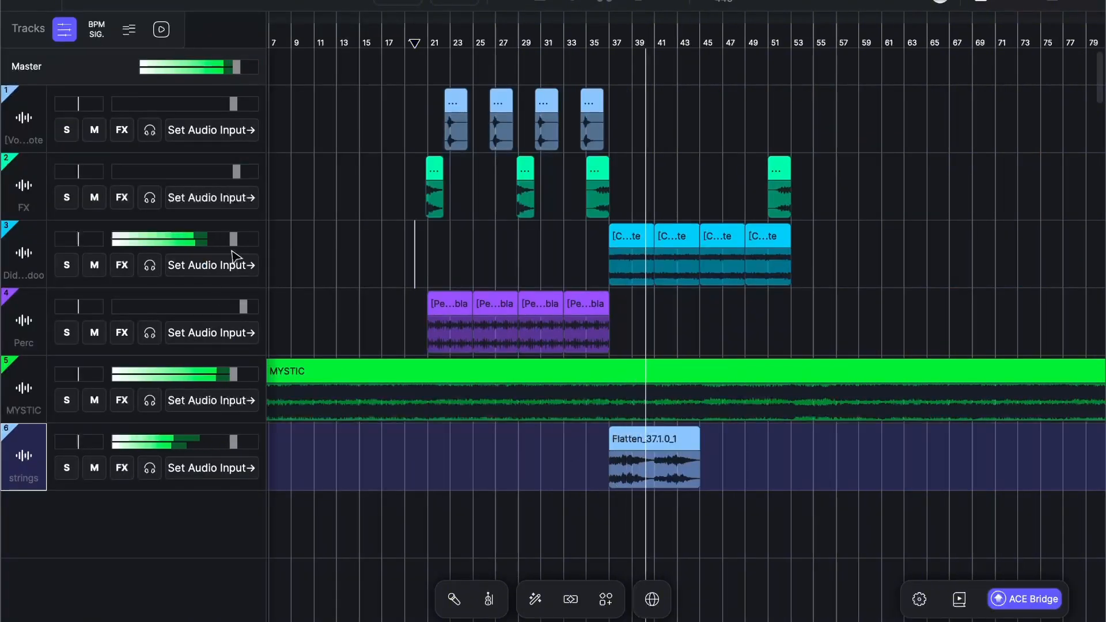
# Add a fade-out to the strings clip from about bar 41 to its end at bar 45.
pyautogui.click(696, 439)
pyautogui.moveTo(697, 439)
pyautogui.mouseDown()
pyautogui.moveTo(675, 440)
pyautogui.moveTo(697, 439)
pyautogui.moveTo(655, 462)
pyautogui.mouseUp()
pyautogui.click(688, 458)
pyautogui.click(655, 473)
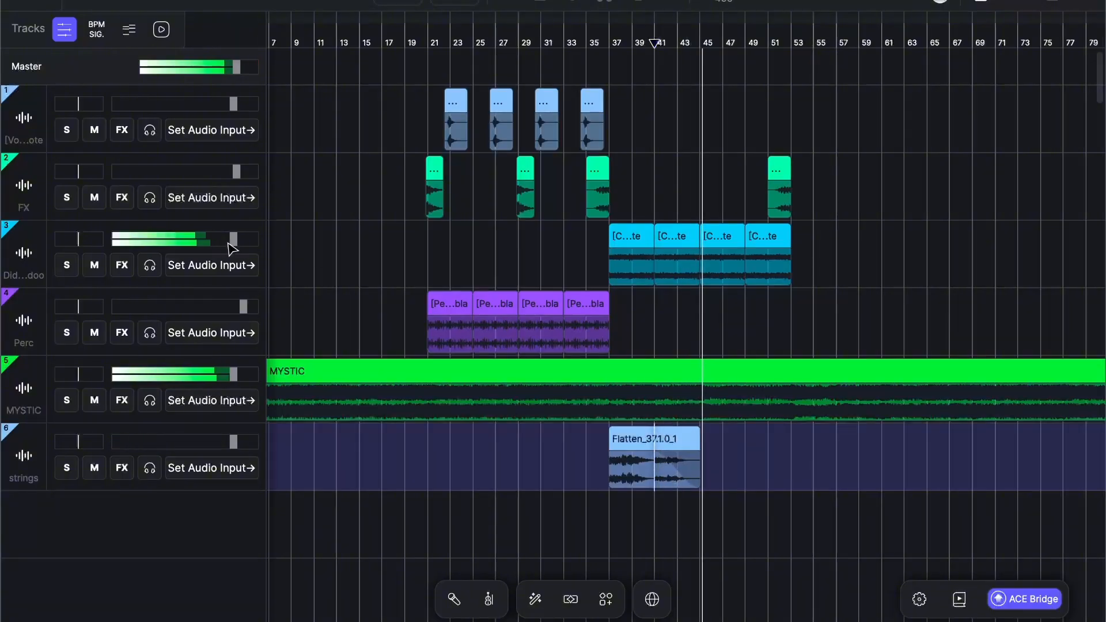
# Raise the volume of the drone track during playback.
pyautogui.moveTo(233, 239); pyautogui.dragTo(242, 244)
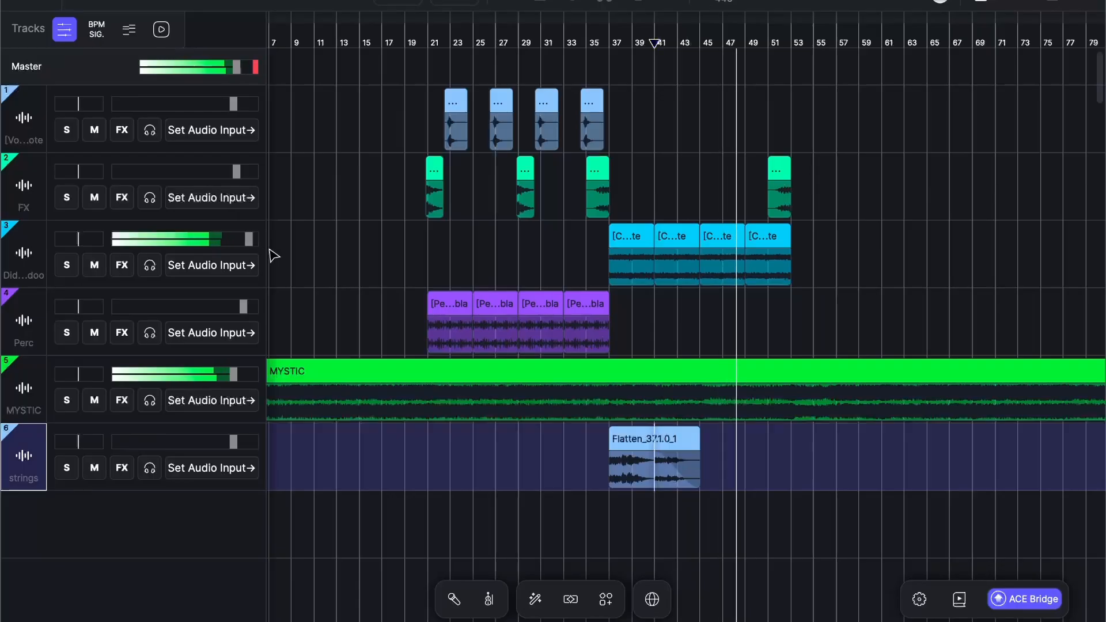
pyautogui.press('space')
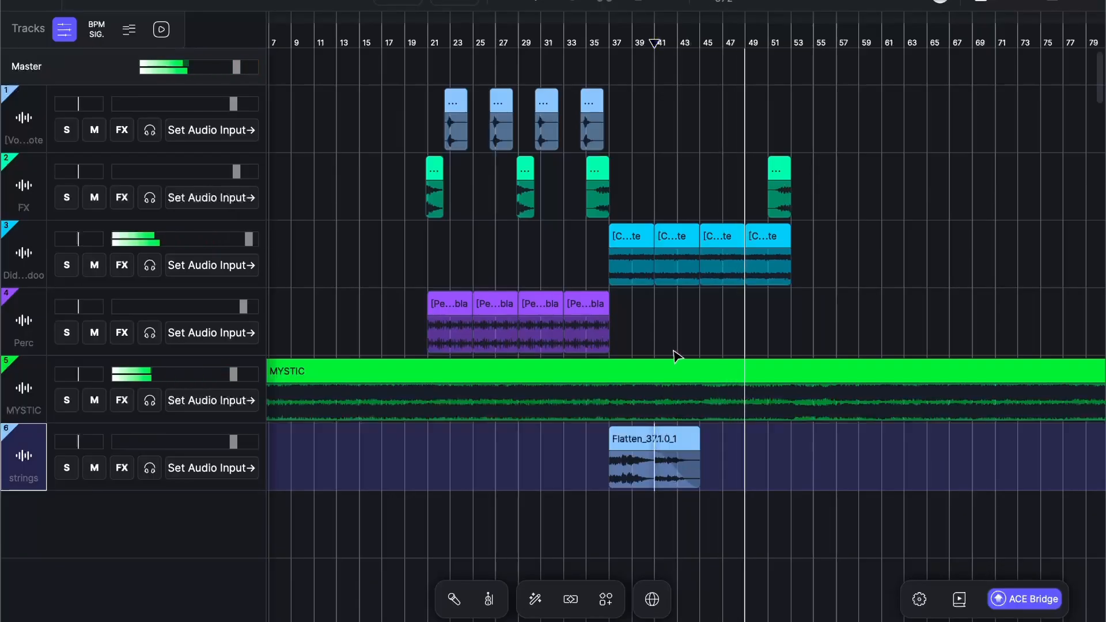